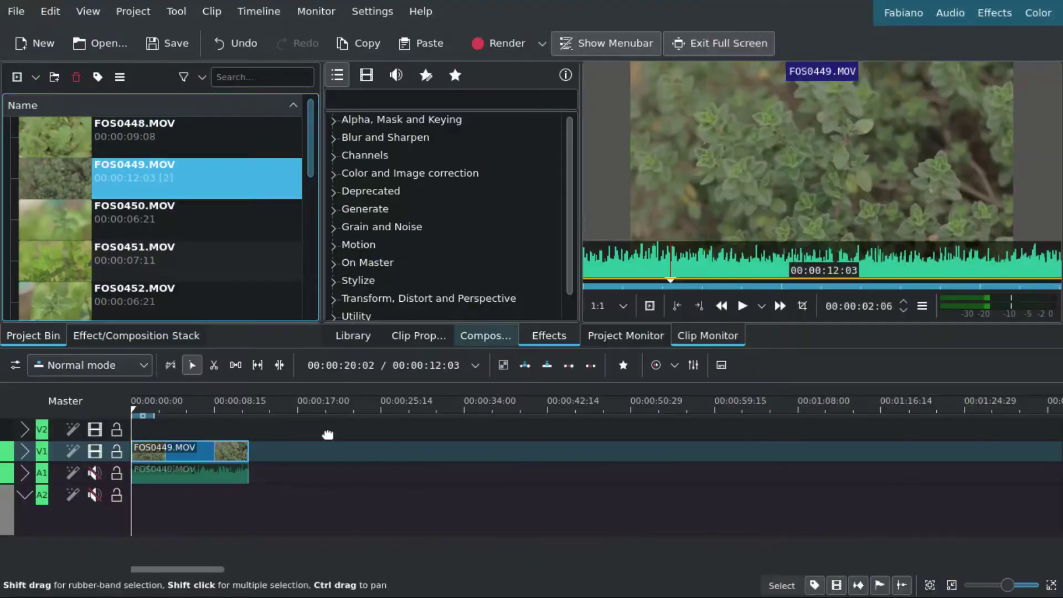
Place FOS0450.MOV and FOS0451.MOV on V1 right after FOS0449.MOV.
click(25, 450)
click(25, 430)
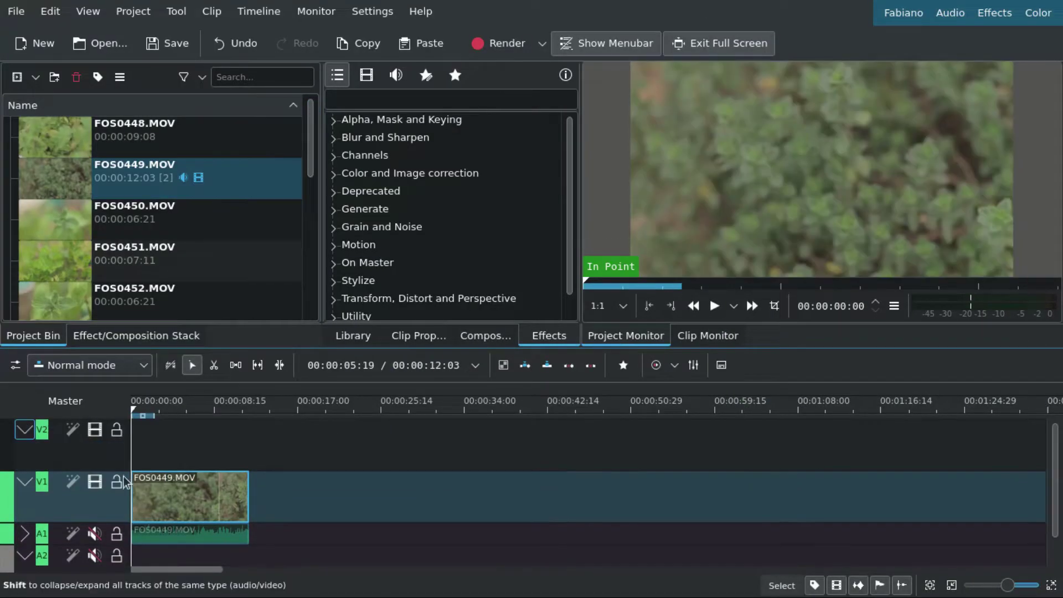
click(67, 148)
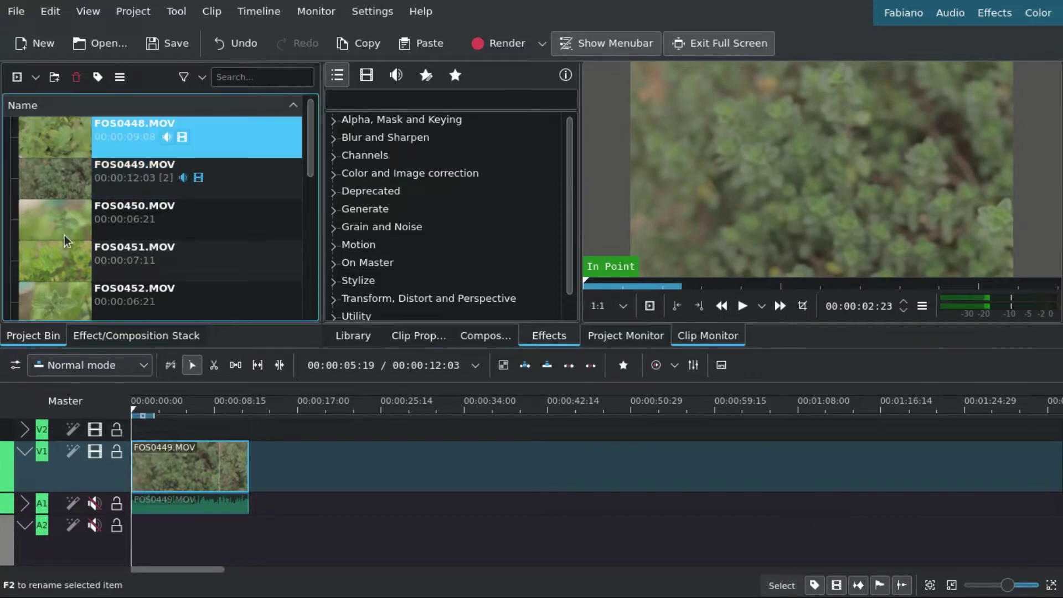
drag(65, 220, 283, 469)
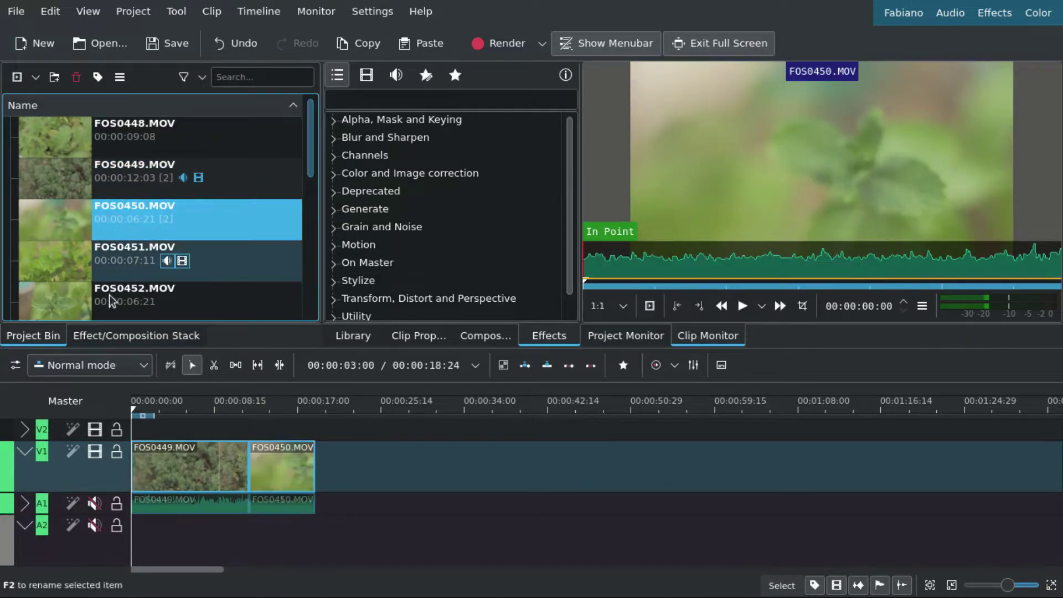
drag(109, 261, 337, 465)
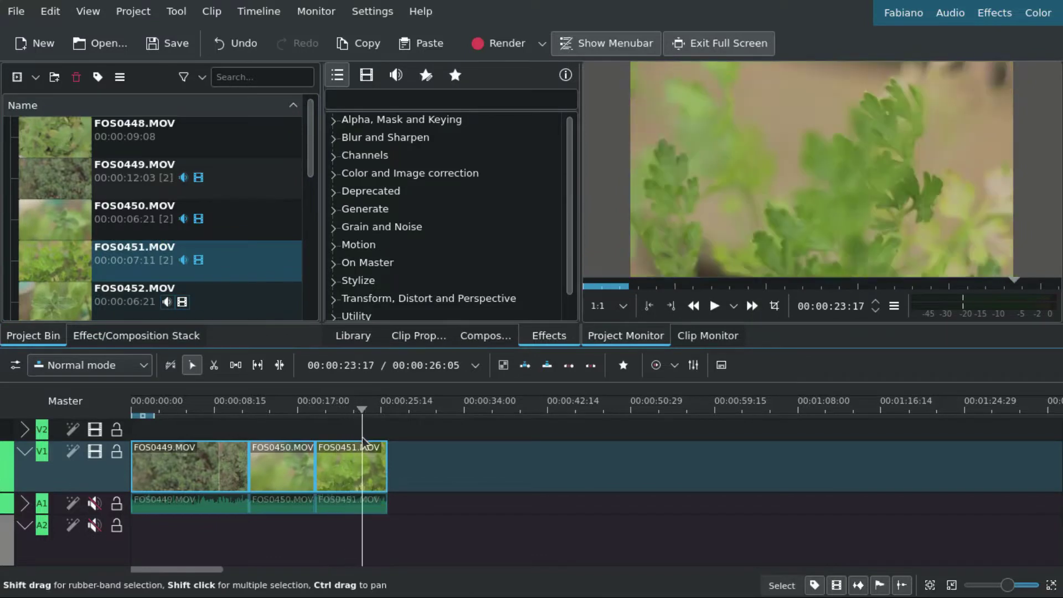
Scrub the playhead through the first clip to preview its footage.
click(262, 446)
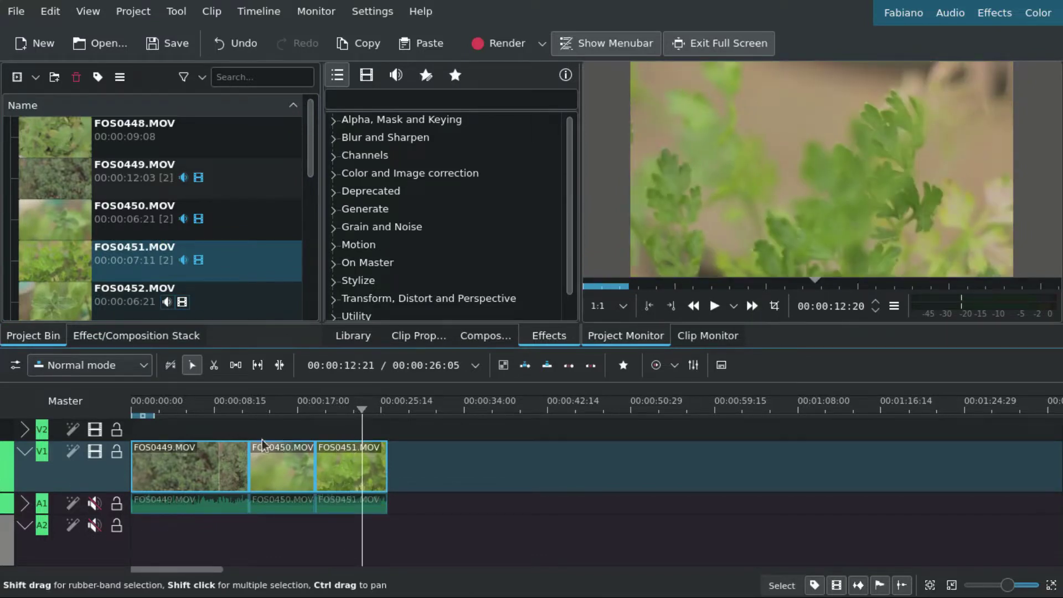
click(207, 447)
click(213, 440)
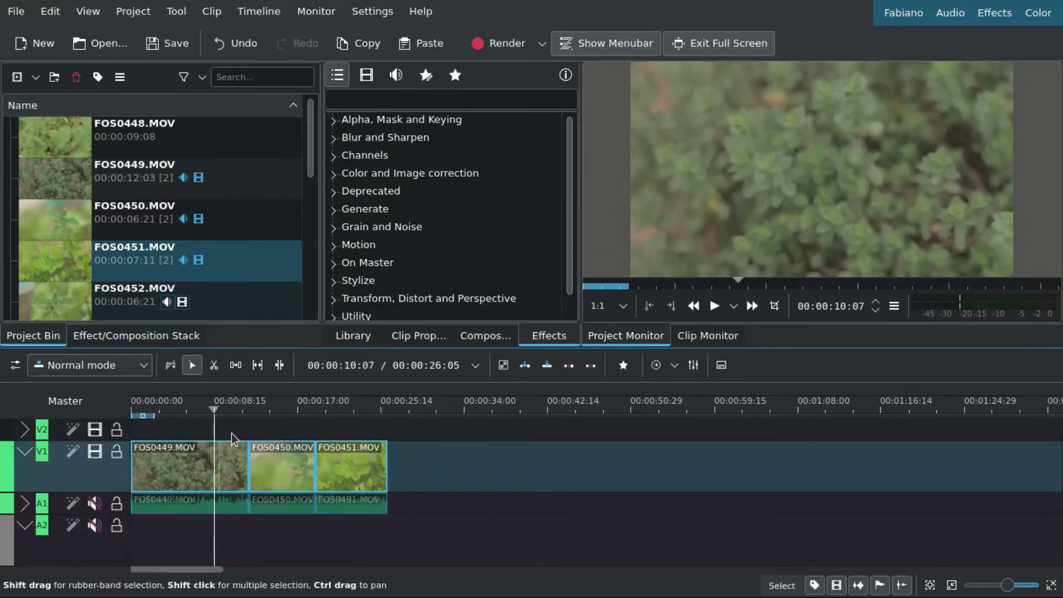
drag(250, 437, 171, 435)
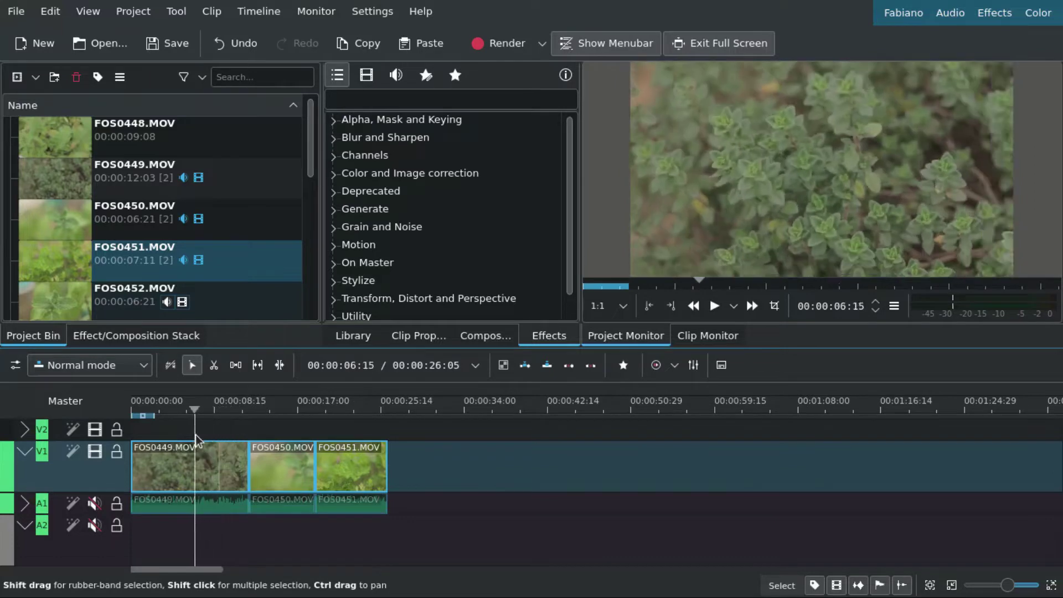
Add a Curves effect to FOS0449.MOV and show its settings.
right_click(193, 468)
mouse_move(277, 438)
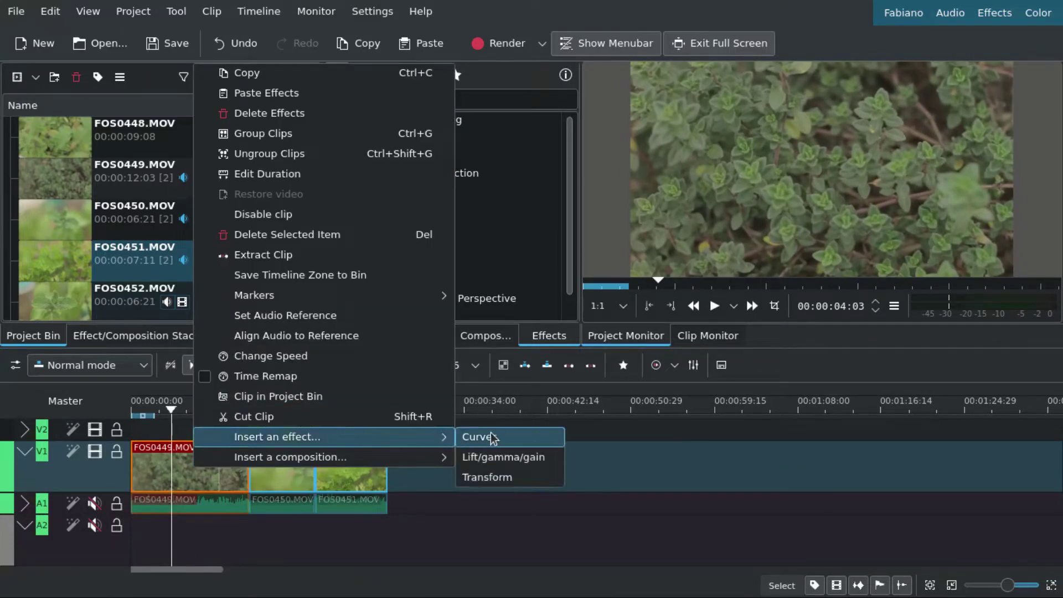
click(490, 432)
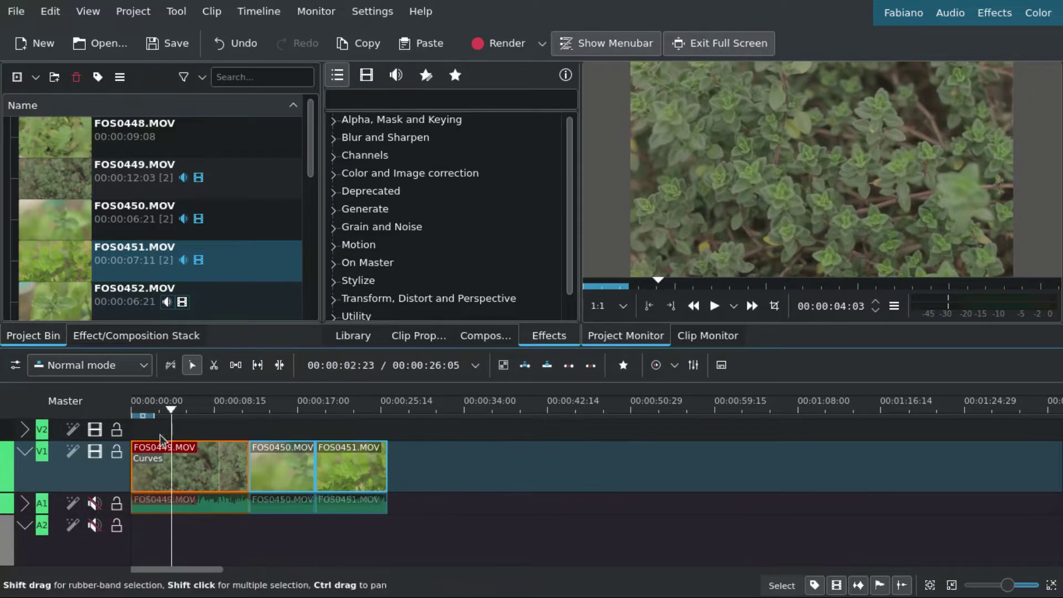
click(190, 467)
click(163, 158)
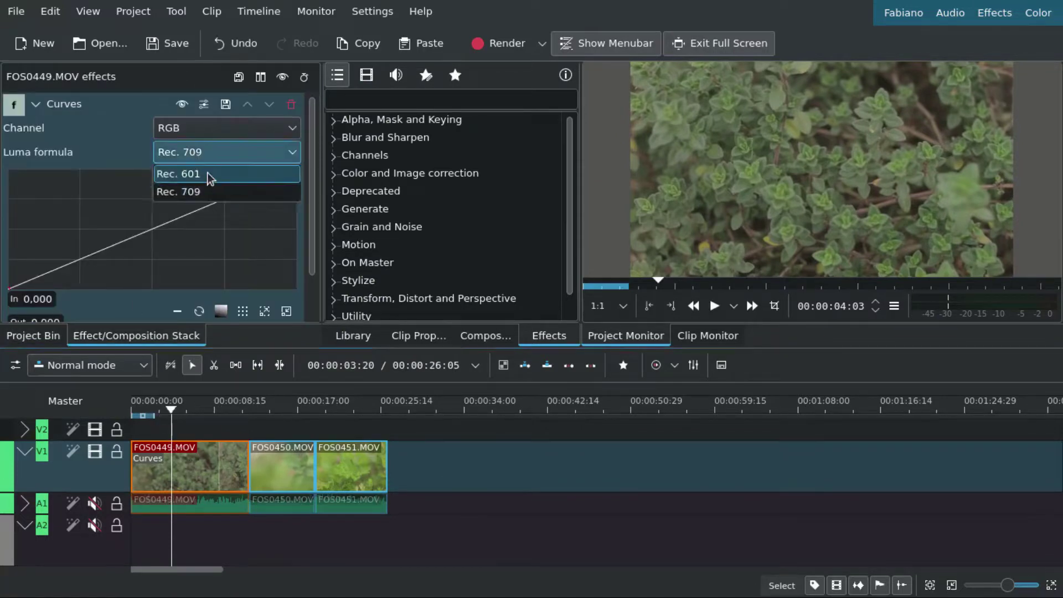
click(90, 143)
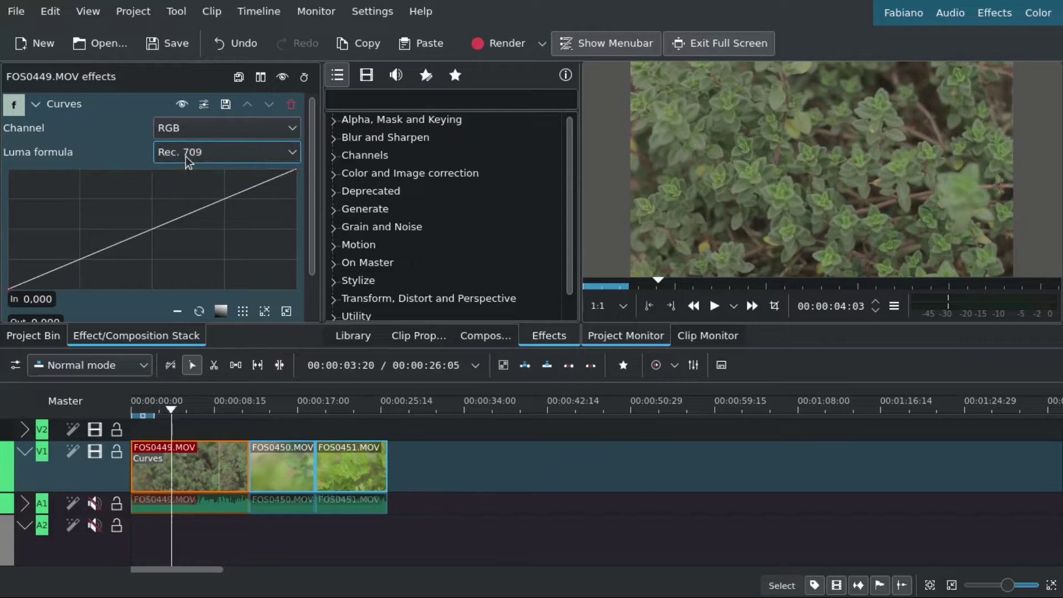
Switch the curve to the Luma channel and position a slightly raised midtone point.
drag(133, 239, 127, 234)
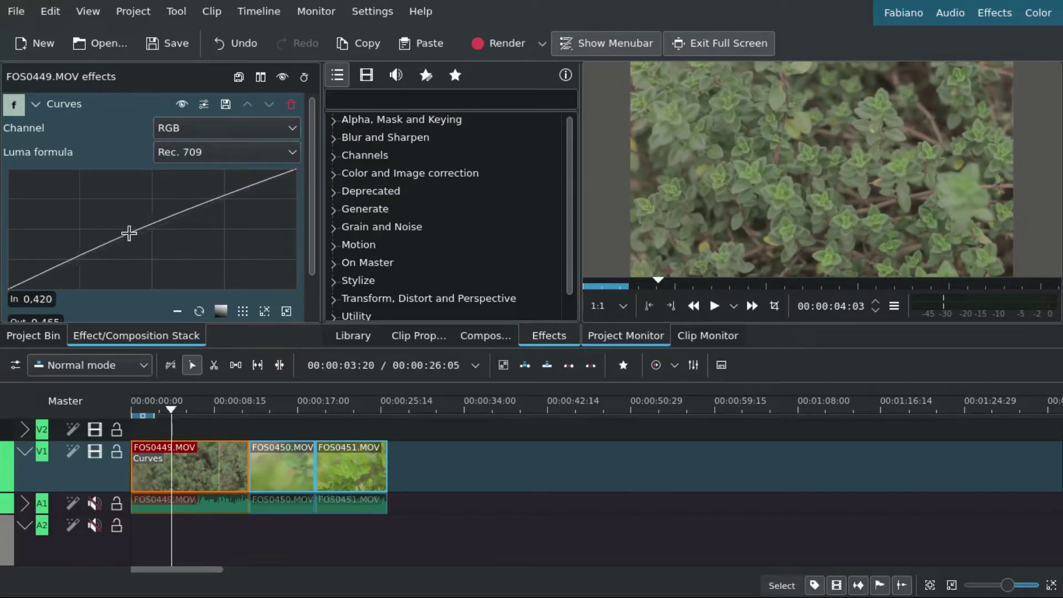
click(258, 128)
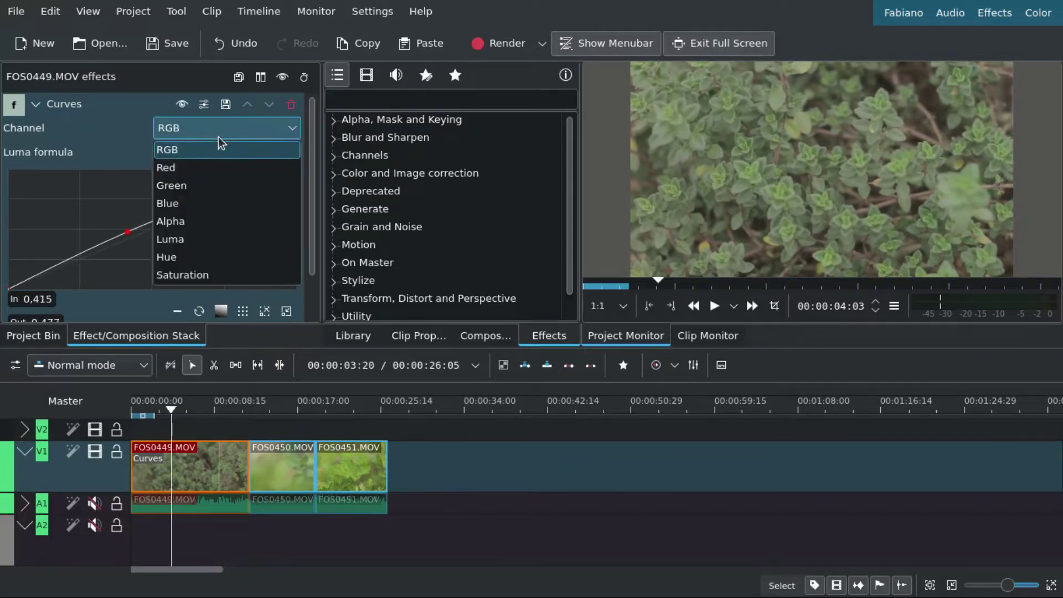
click(184, 238)
click(182, 104)
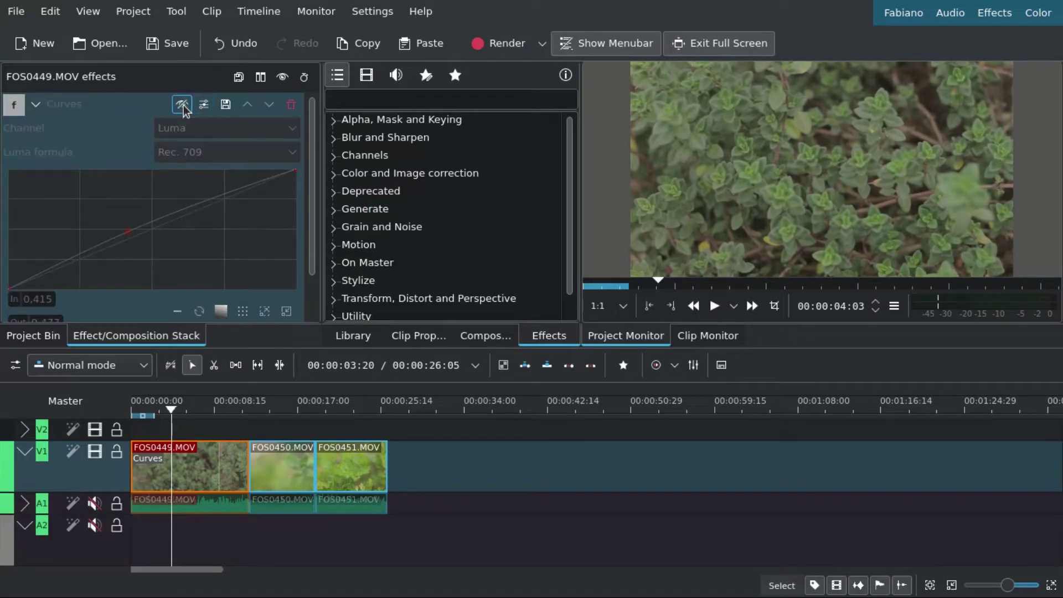
drag(128, 230, 222, 189)
Pull the luma shadows down and raise the highlights, comparing with the effect toggled off and on.
drag(73, 264, 82, 258)
click(182, 104)
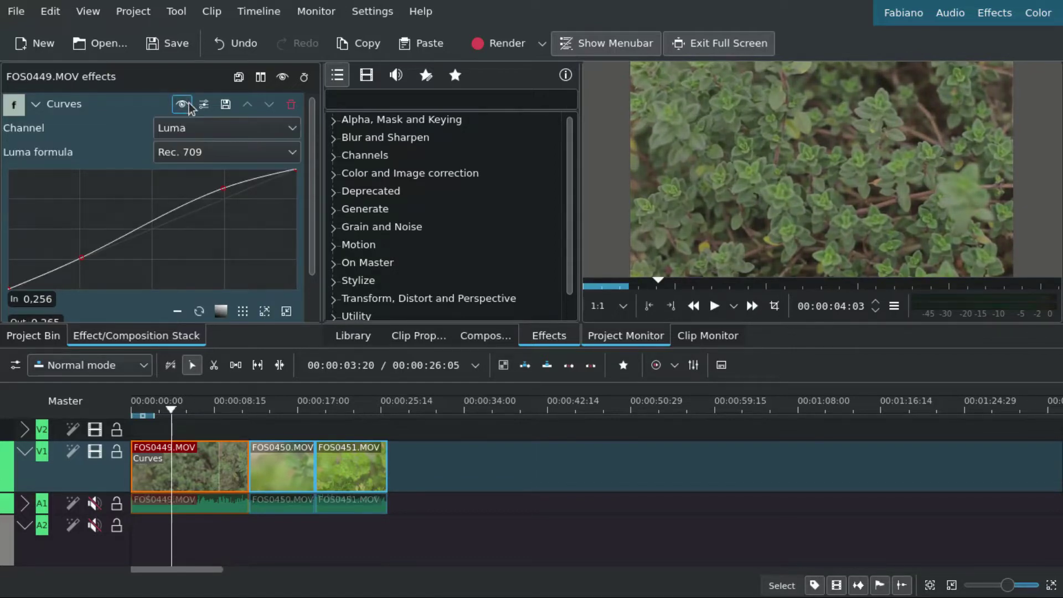
click(183, 104)
click(183, 105)
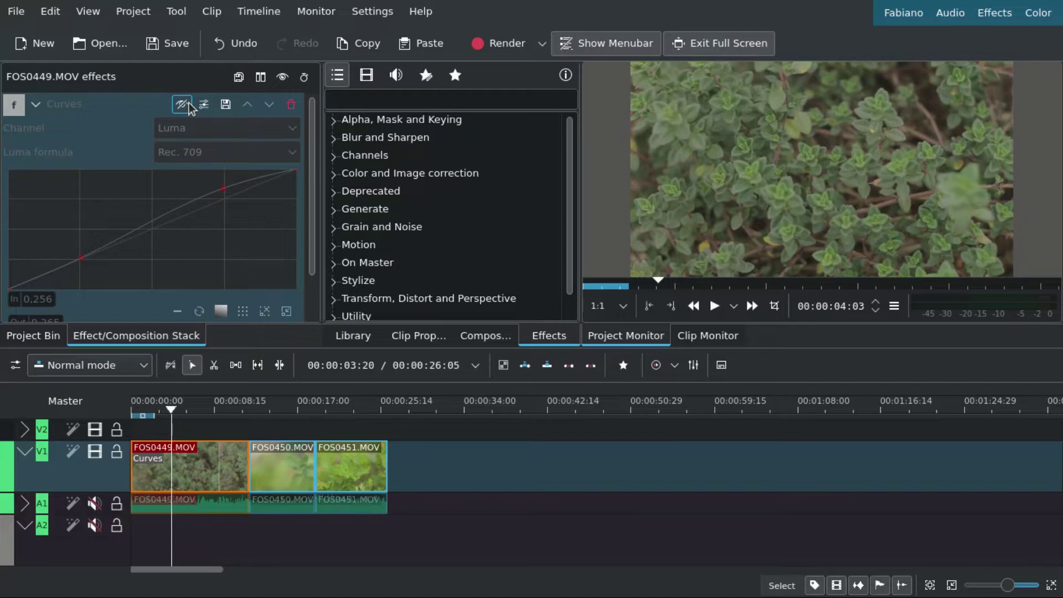
drag(218, 177, 214, 185)
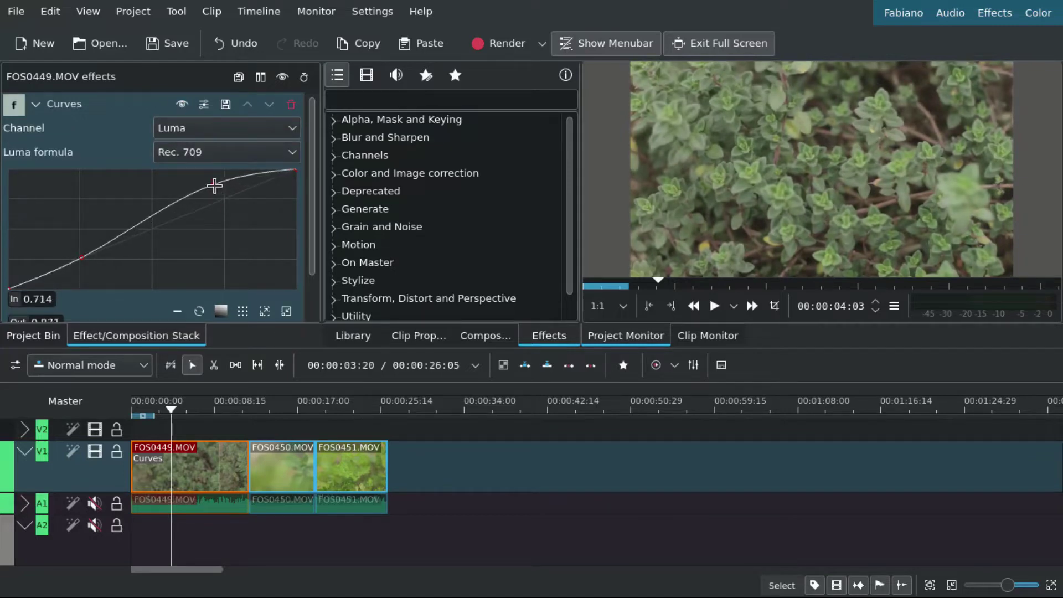
click(35, 104)
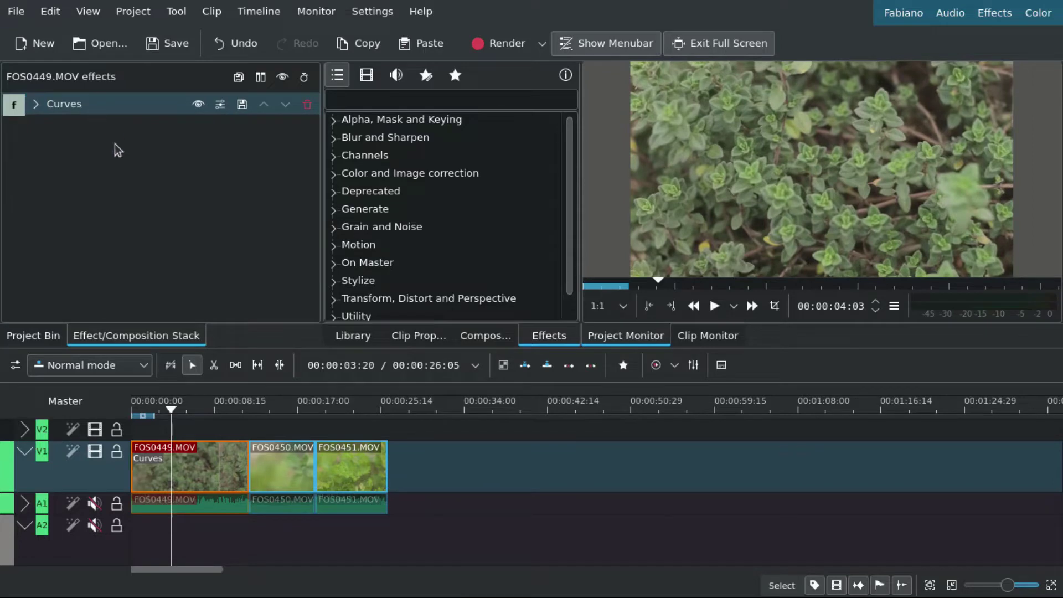
Add a second Curves effect to FOS0449.MOV with highlight and shadow points on the RGB curve.
right_click(180, 462)
mouse_move(262, 433)
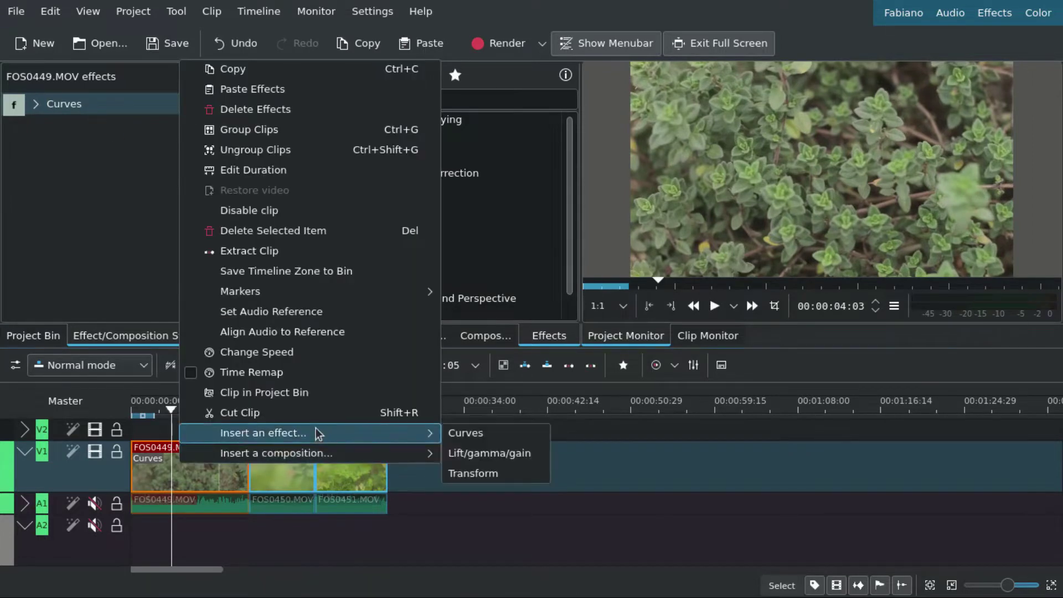
click(546, 439)
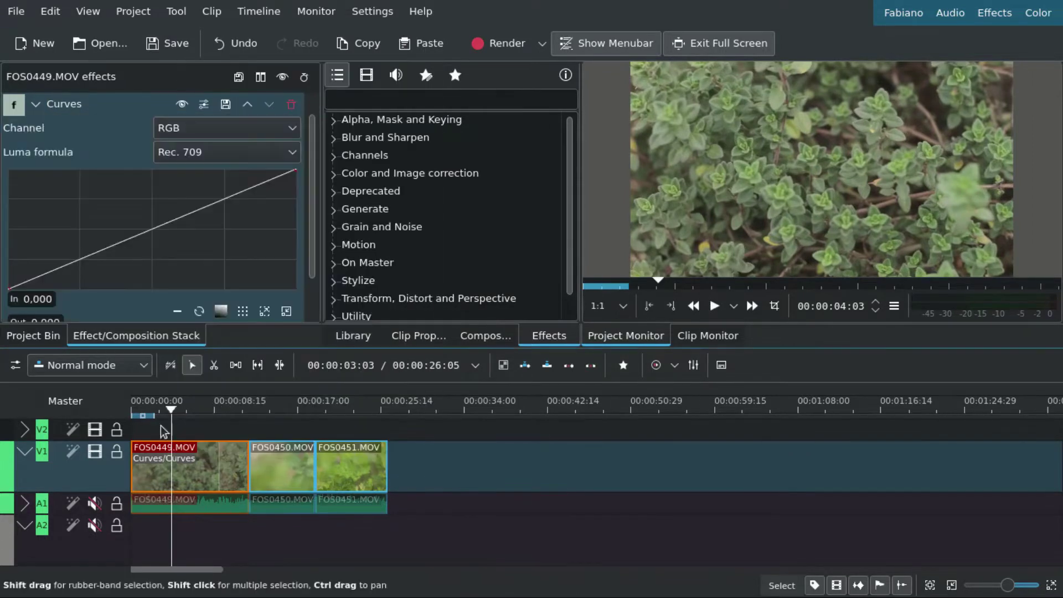
click(226, 196)
click(63, 268)
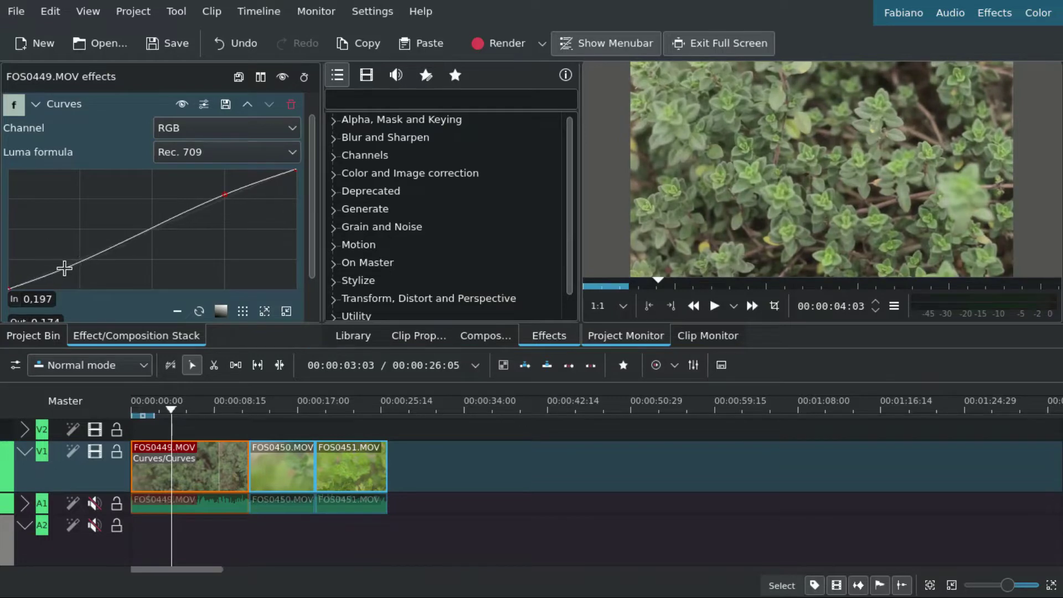
click(184, 106)
Reshape the RGB curve's shadow and midtone points, toggling the effect to compare.
drag(62, 270, 127, 248)
drag(225, 194, 126, 242)
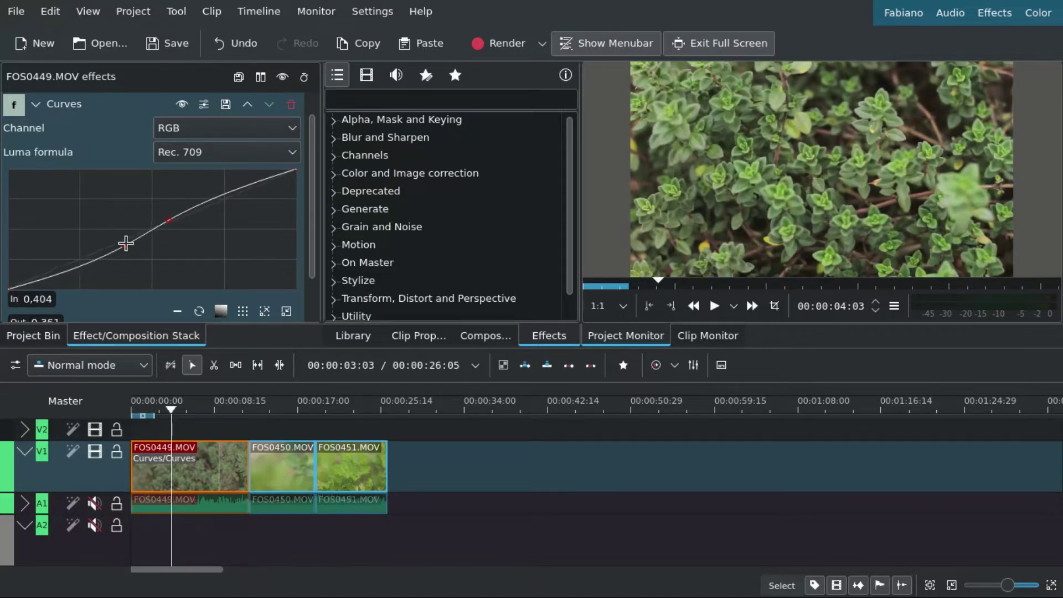
click(182, 103)
click(182, 104)
click(183, 104)
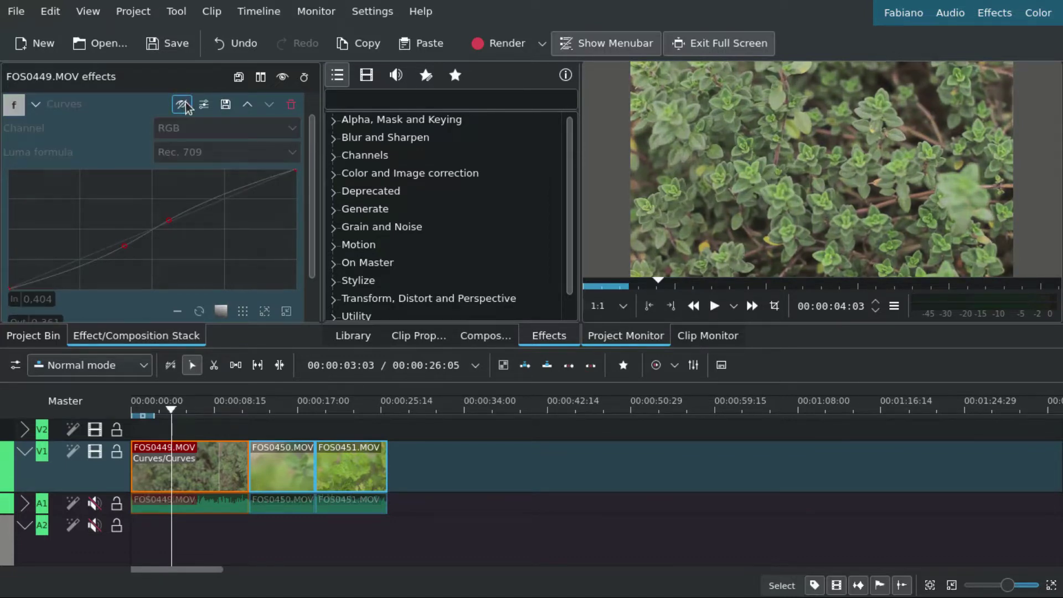
click(183, 105)
click(183, 105)
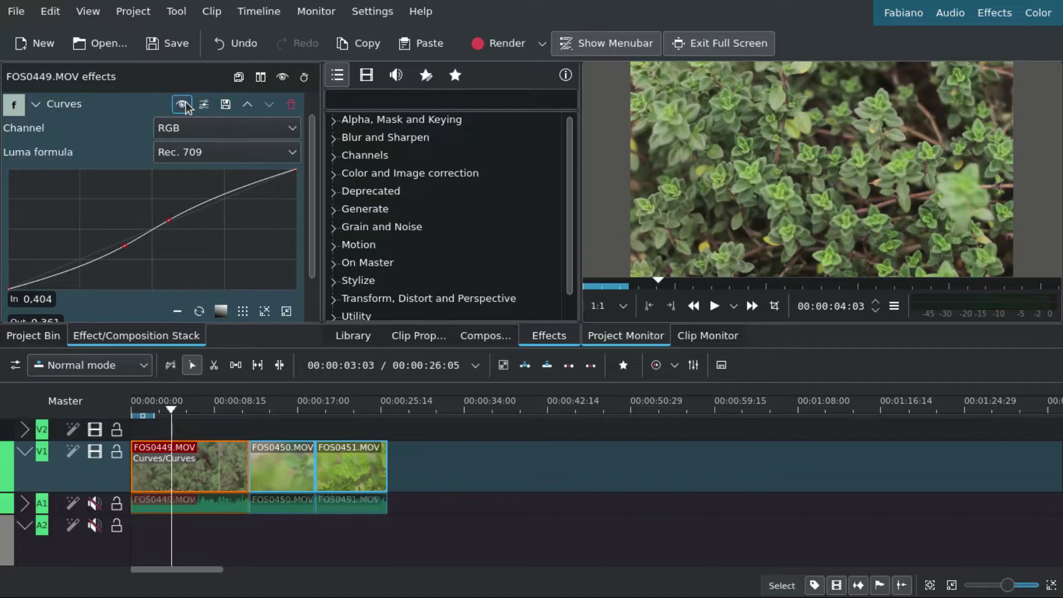
click(283, 77)
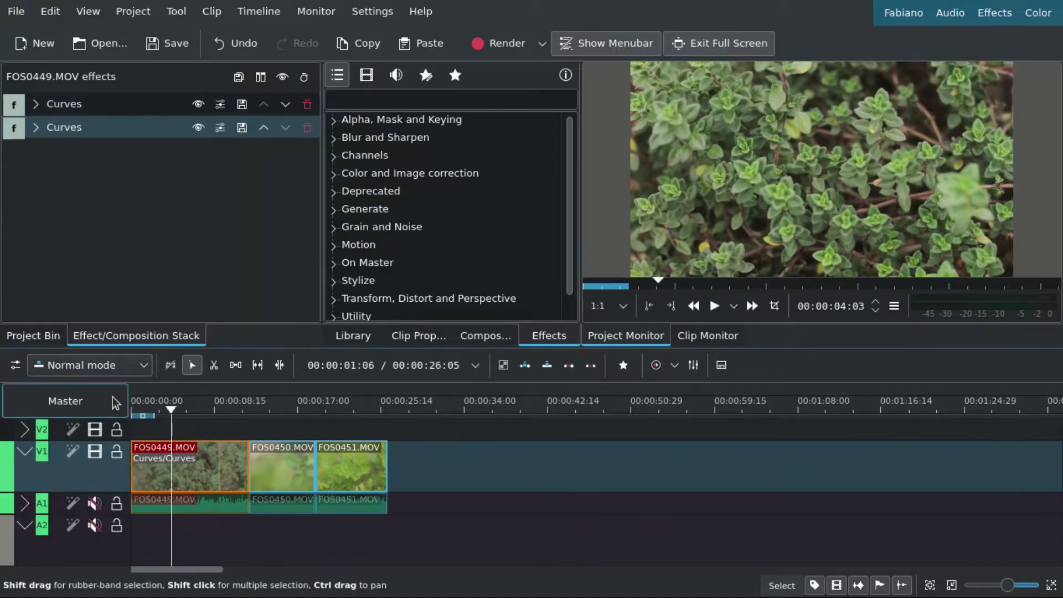
Insert a third Curves effect on FOS0449.MOV, set to Green, with its midtone point raised slightly.
right_click(214, 456)
mouse_move(297, 424)
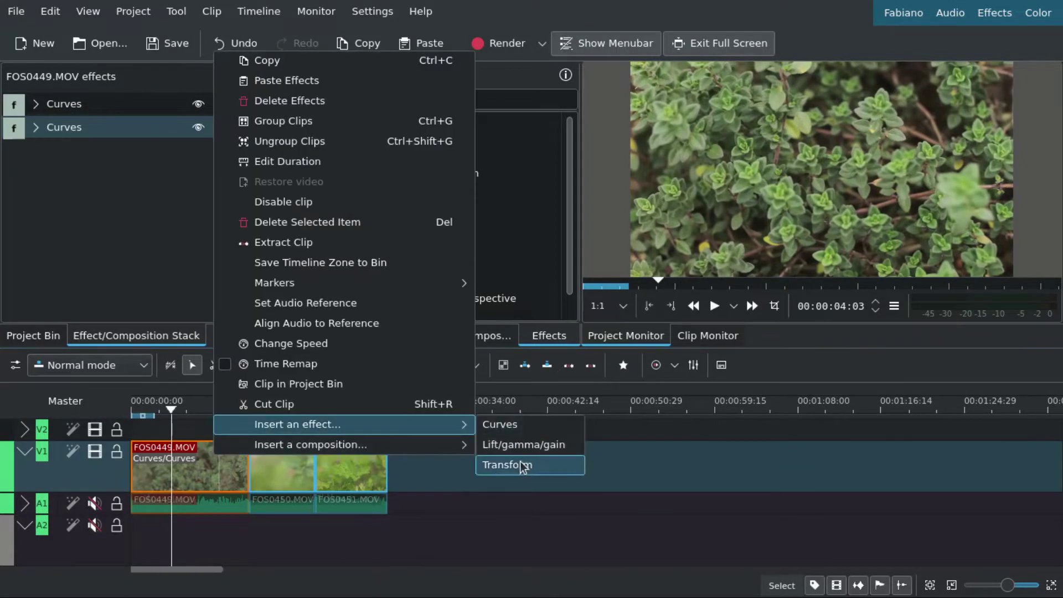
click(514, 425)
click(180, 129)
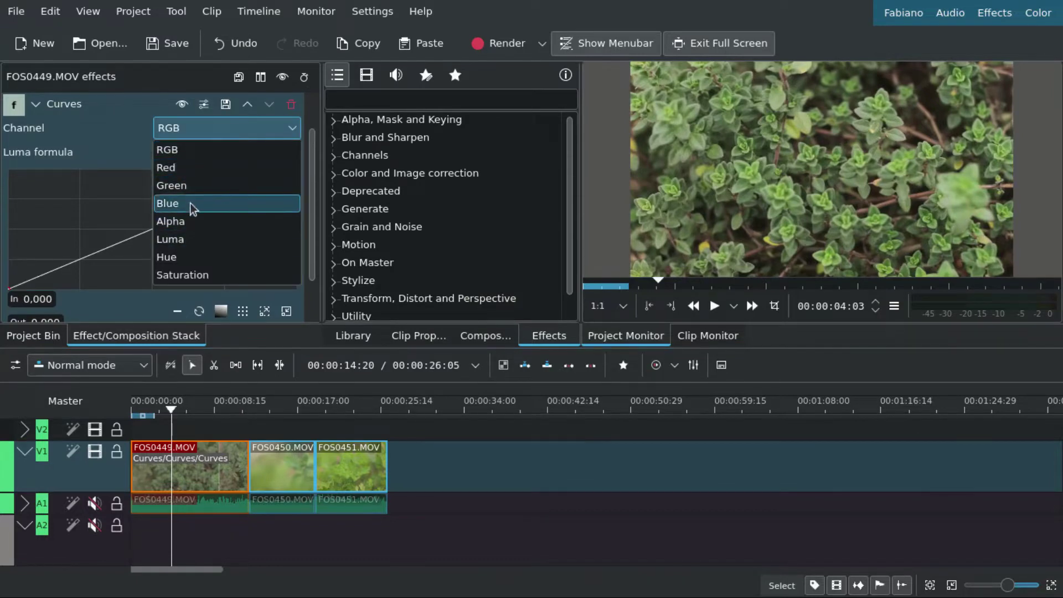
click(190, 186)
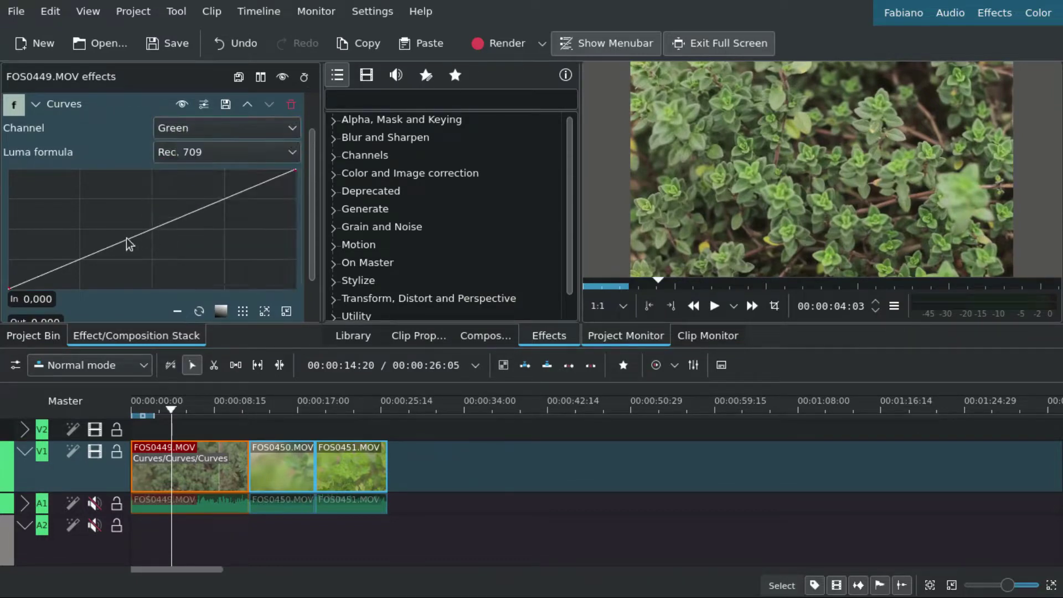
drag(126, 244, 128, 237)
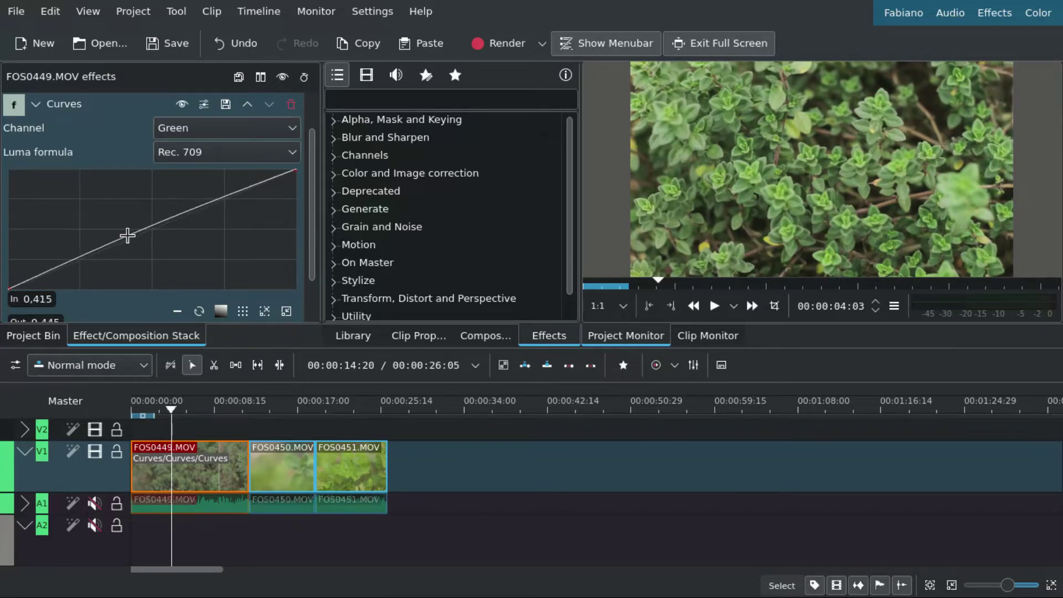
click(181, 104)
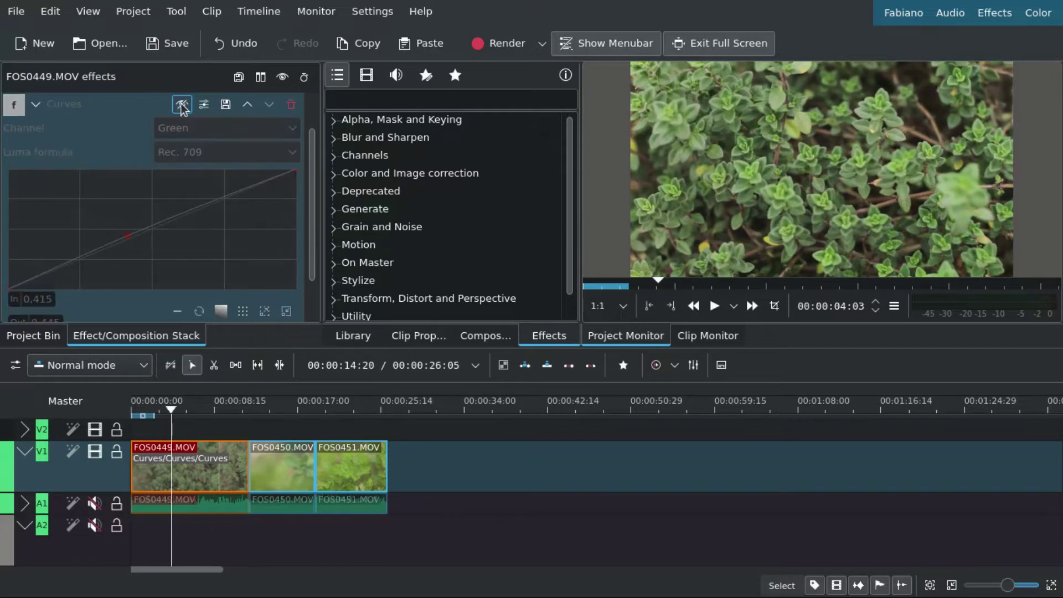
click(38, 109)
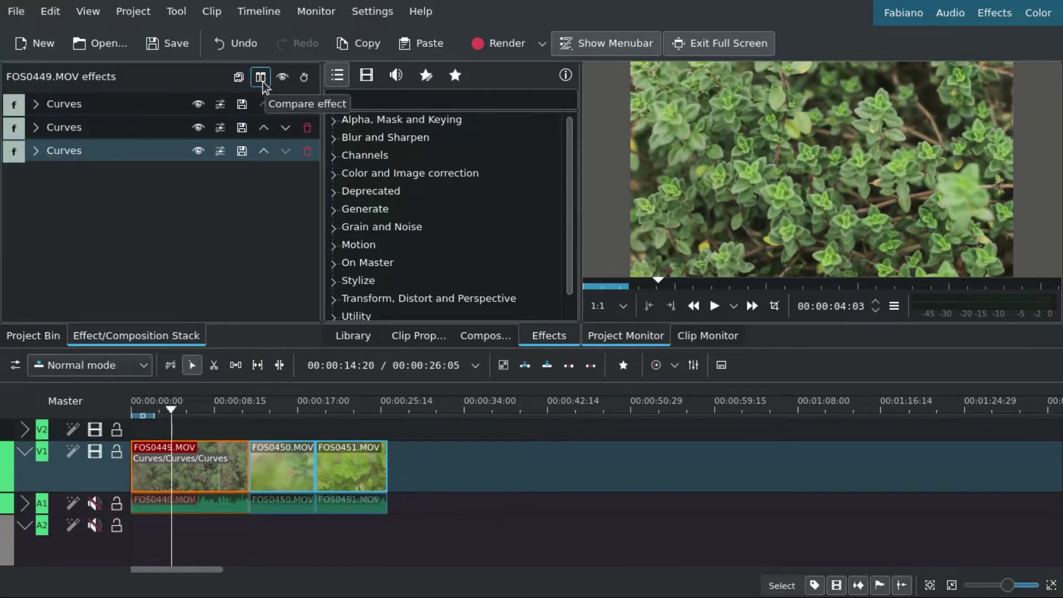
Add a fourth Curves effect on the Saturation channel and bow its curve upward.
right_click(191, 478)
mouse_move(274, 445)
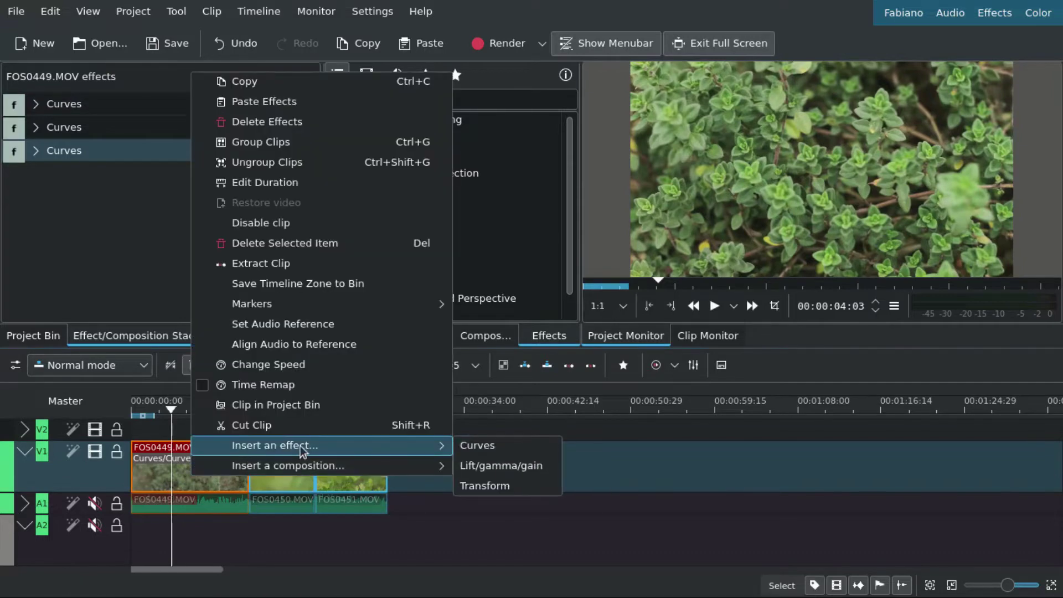
click(520, 447)
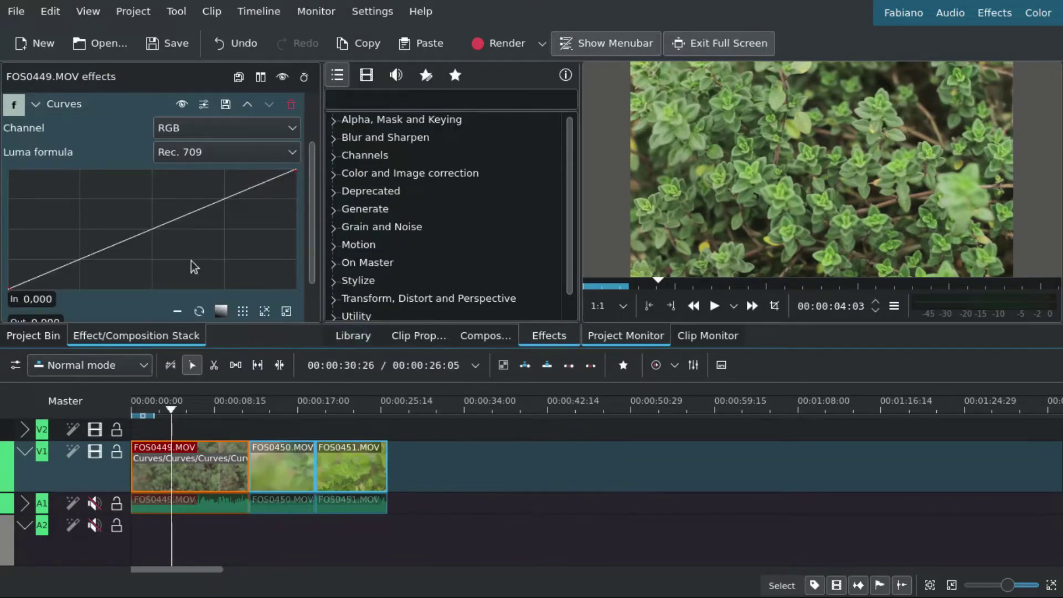
click(242, 128)
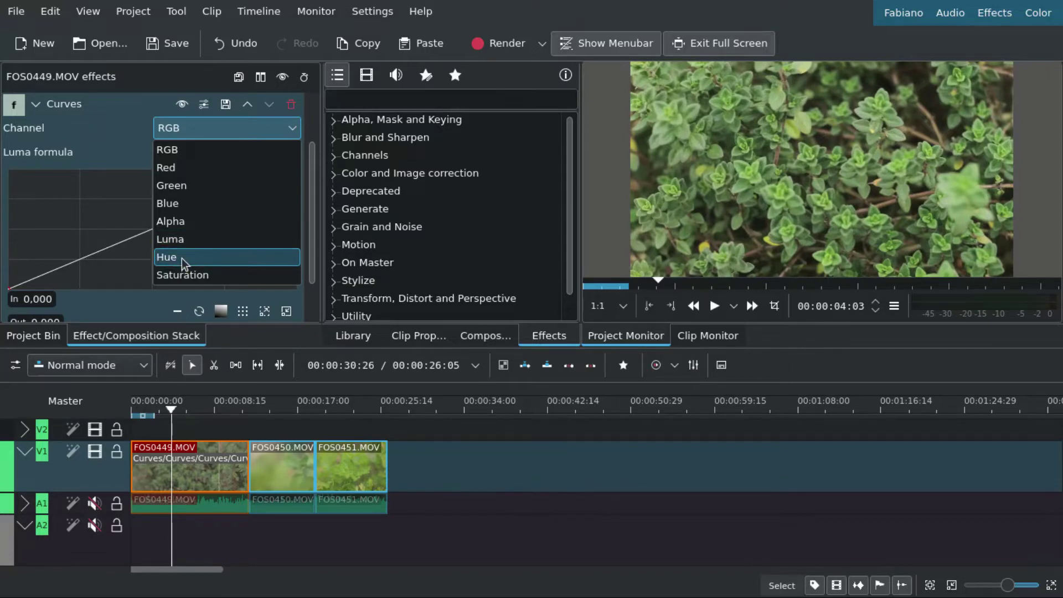
click(188, 275)
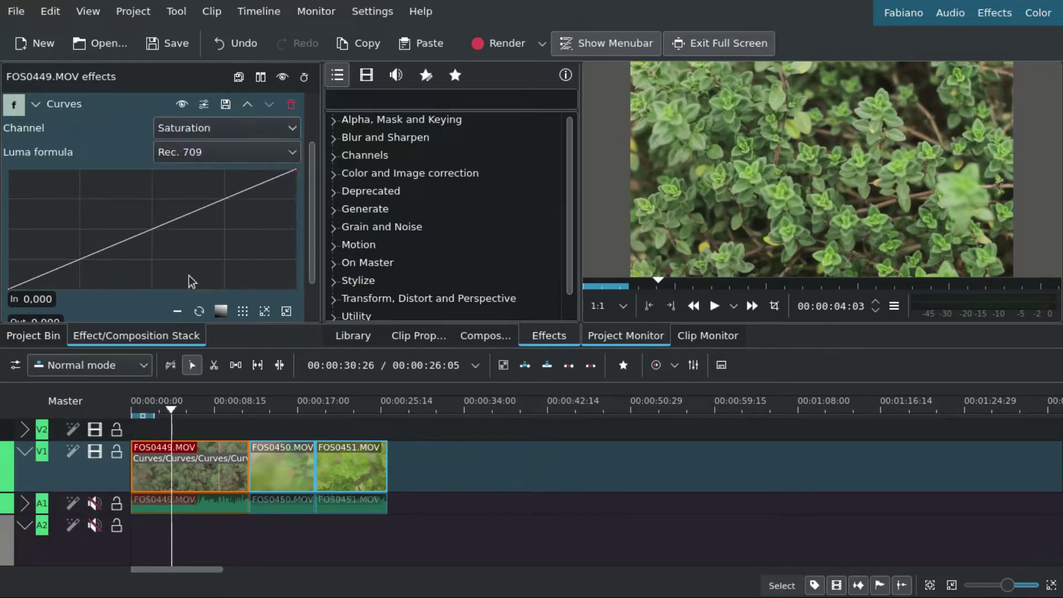
mouse_move(131, 240)
mouse_down()
mouse_move(123, 225)
mouse_move(244, 182)
mouse_up()
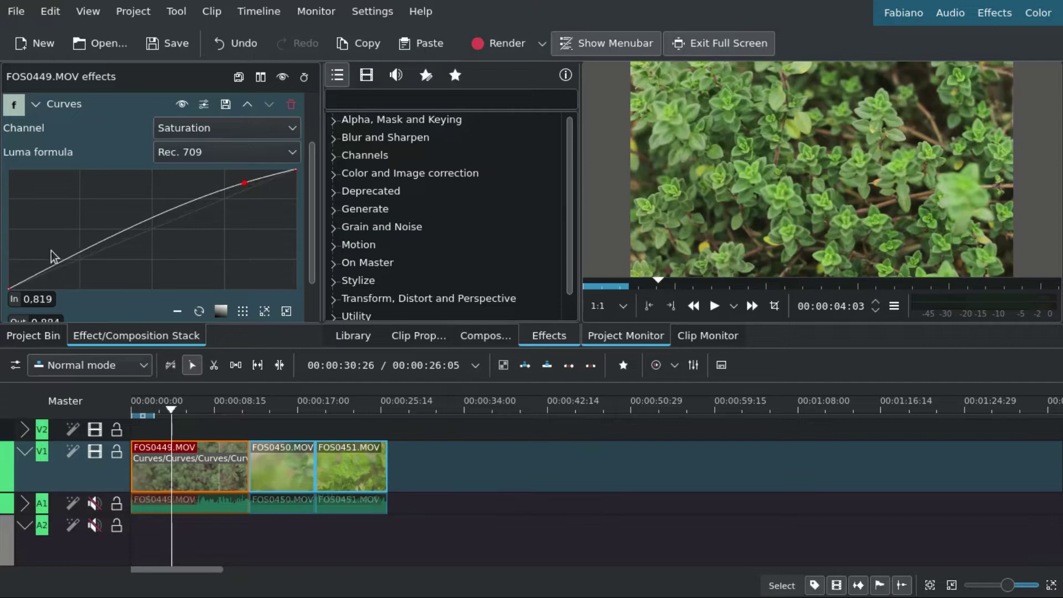
drag(74, 254, 75, 260)
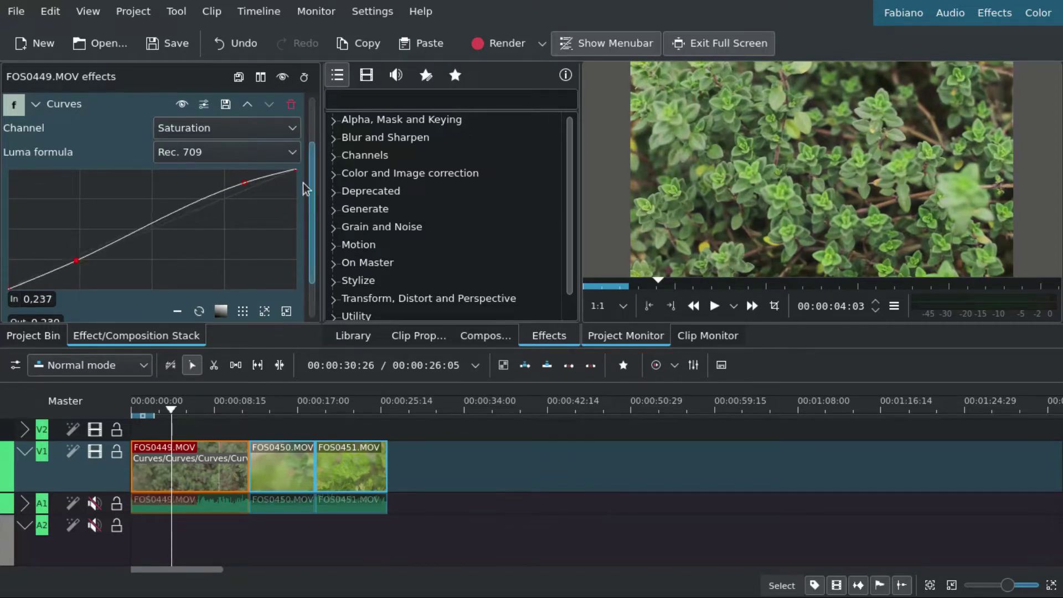
drag(247, 185, 251, 179)
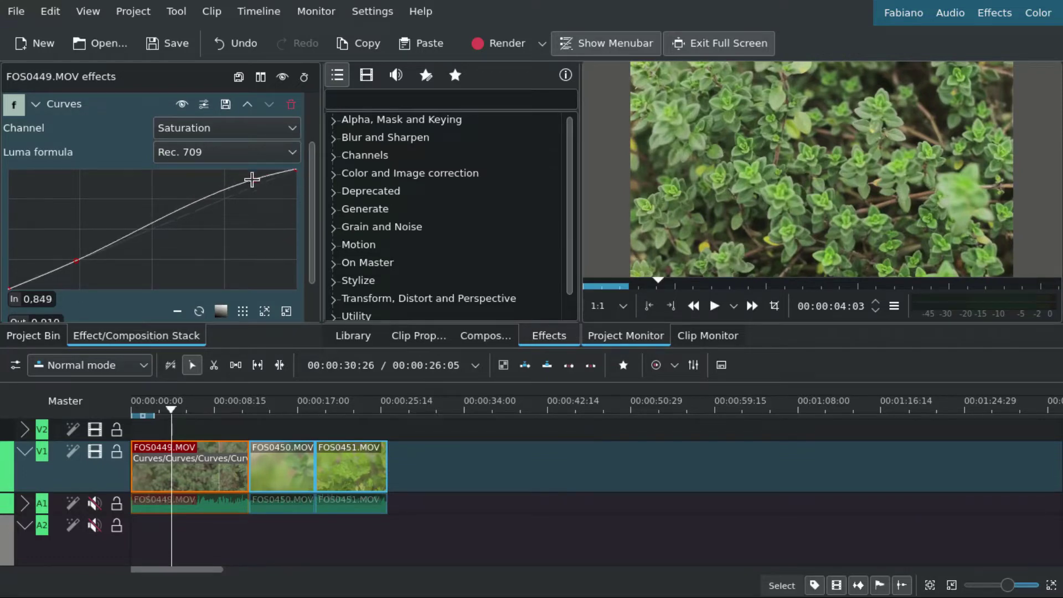
Compare the footage with the whole effect stack switched off and on.
double_click(85, 103)
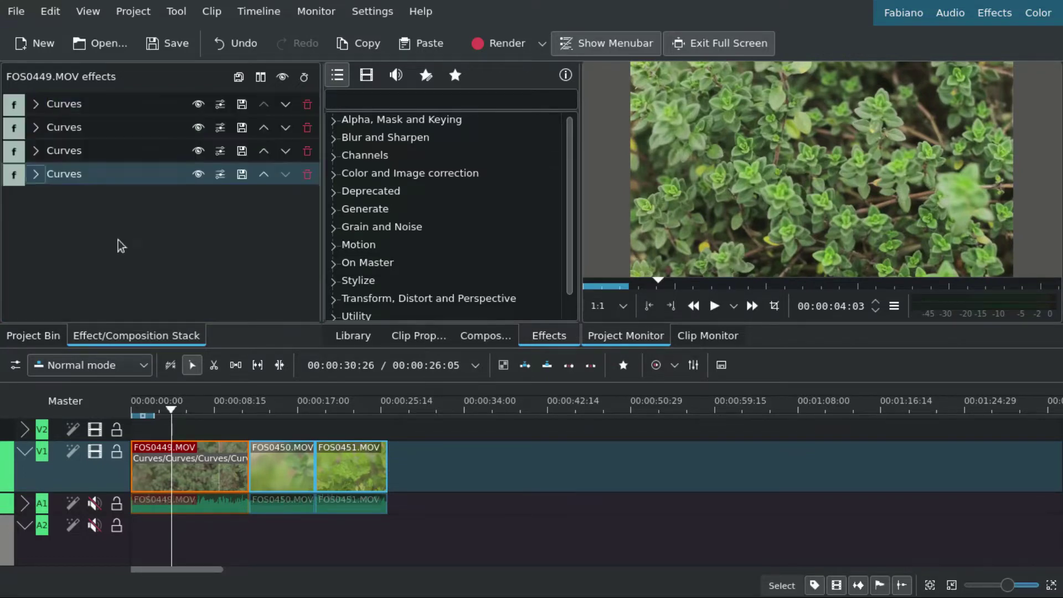
click(287, 75)
click(287, 75)
click(287, 75)
click(70, 105)
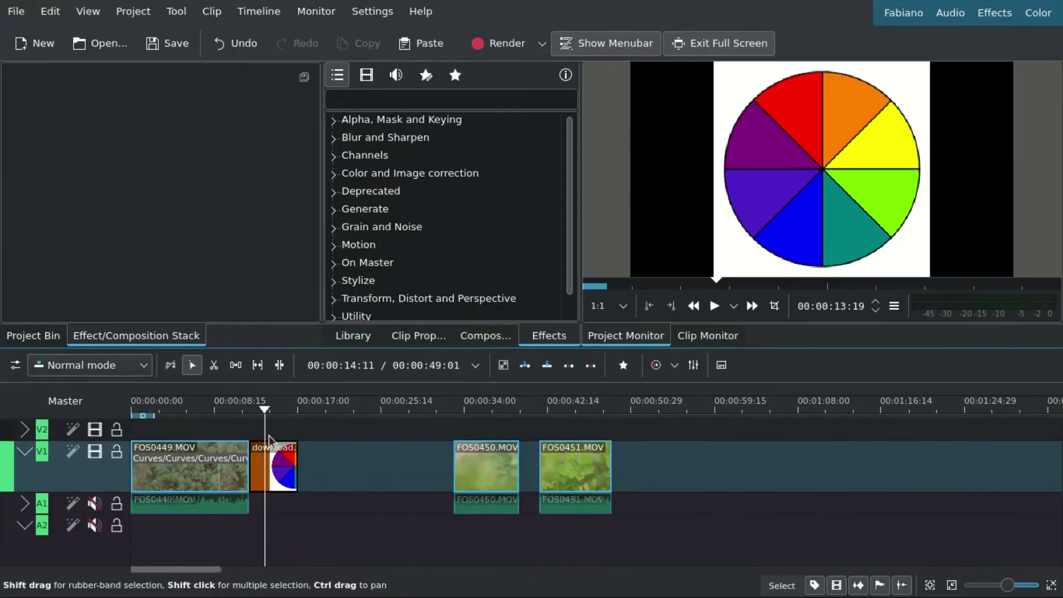
Insert a Curves effect on the download.png colour-wheel clip and set its Channel to Hue.
right_click(268, 440)
mouse_move(360, 435)
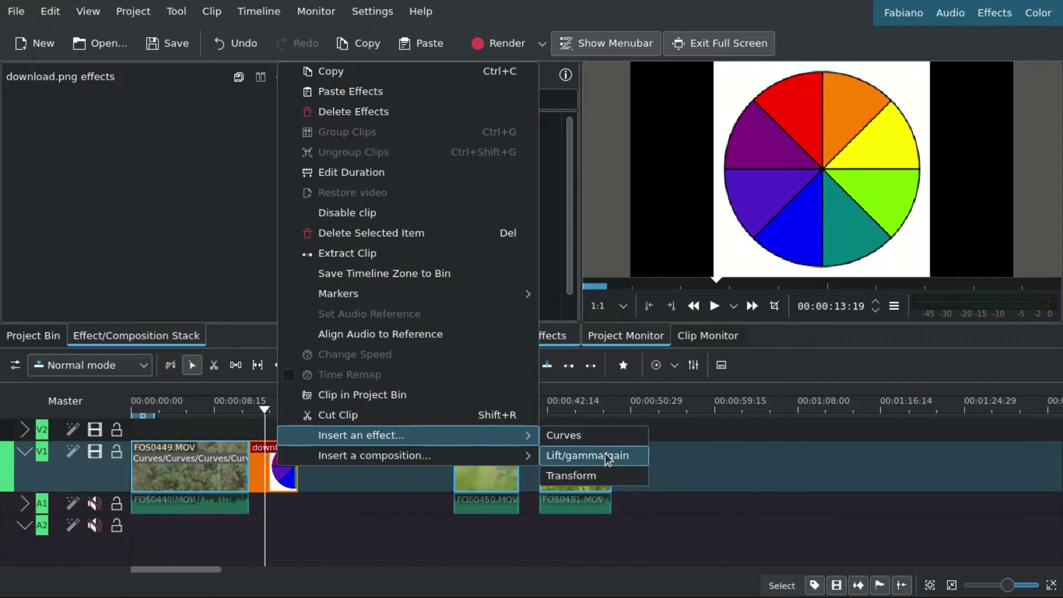
click(606, 440)
click(213, 133)
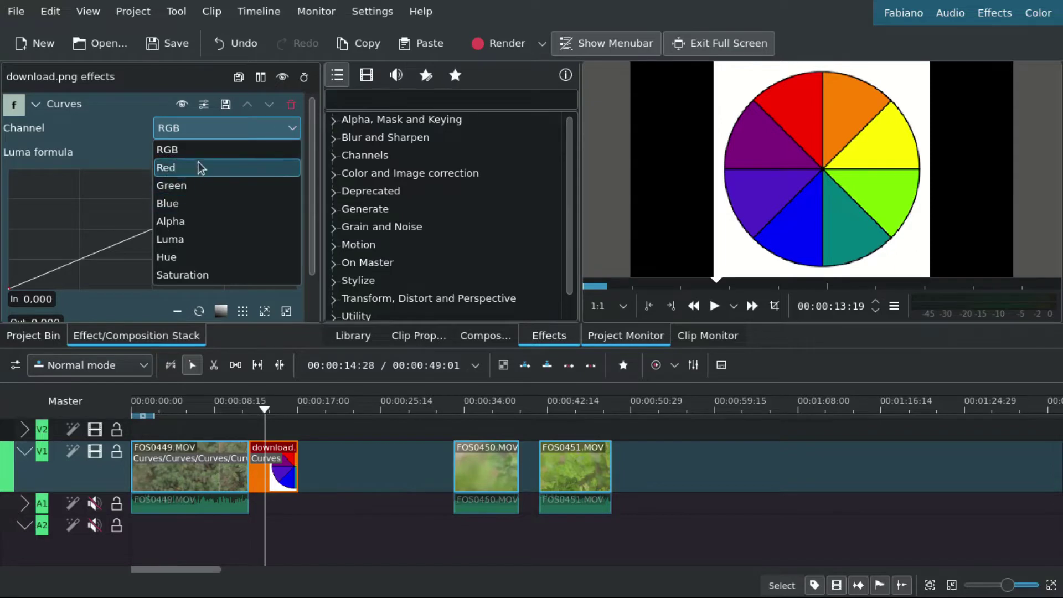
click(194, 132)
click(194, 131)
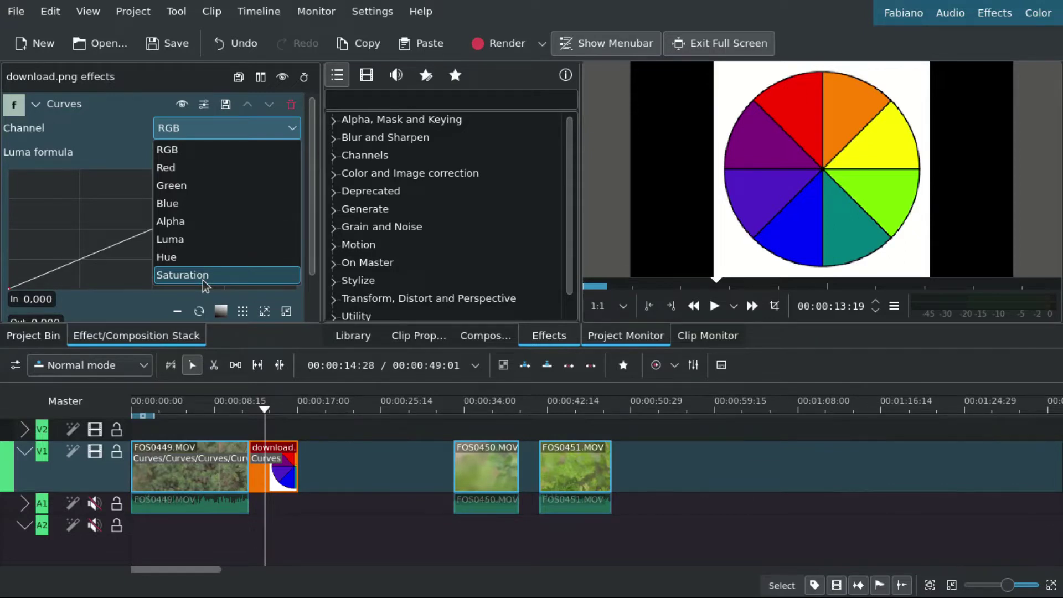
click(190, 260)
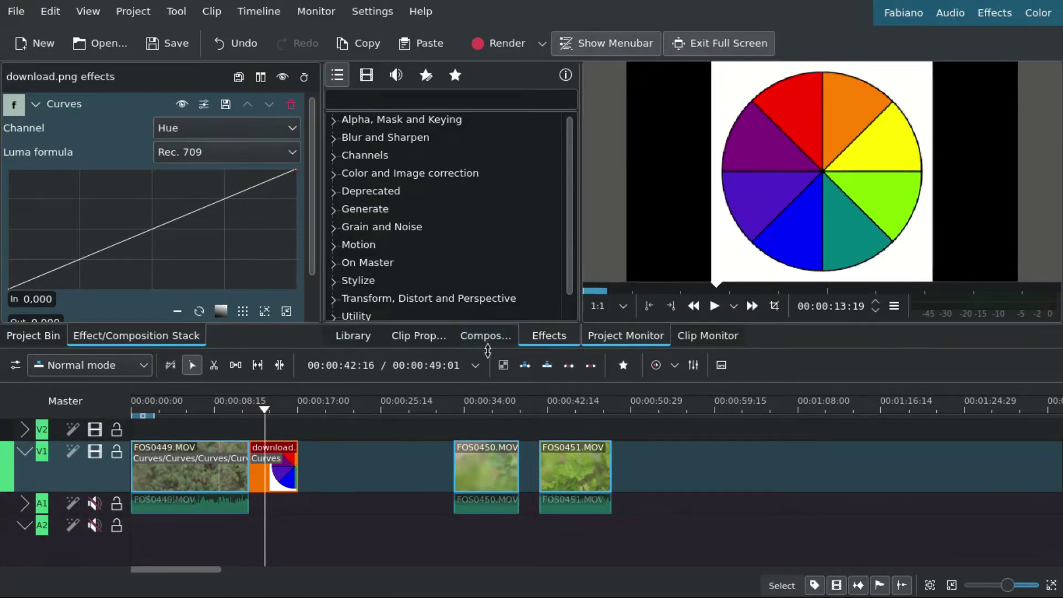
Enlarge the effect and monitor panels and add trial points at the Hue curve's low end.
drag(488, 348, 489, 378)
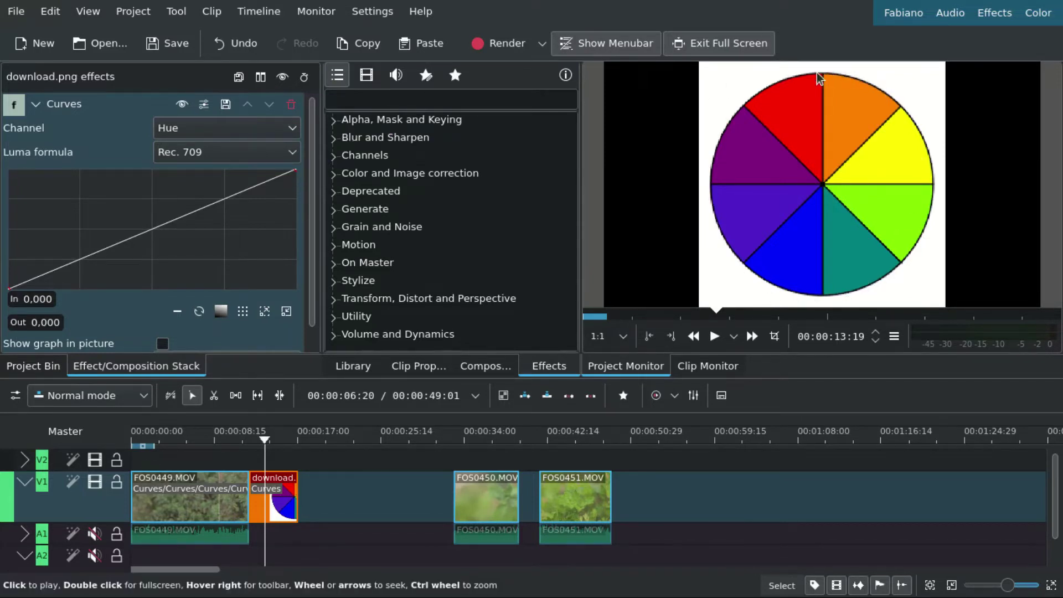
mouse_move(139, 240)
mouse_down()
mouse_move(155, 267)
mouse_move(135, 236)
mouse_up()
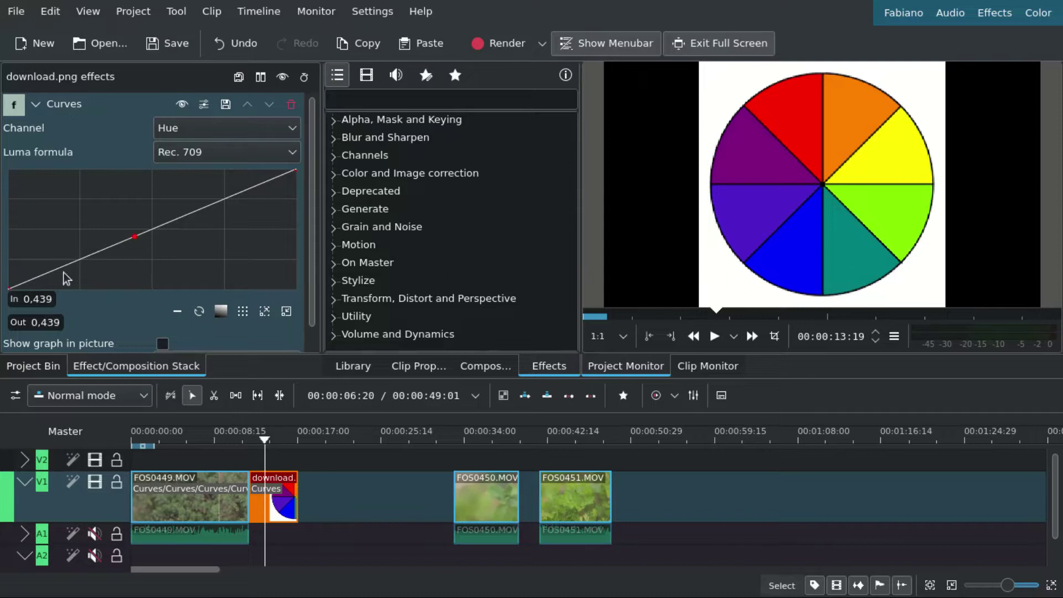
drag(64, 267, 63, 264)
mouse_move(8, 285)
mouse_down()
mouse_move(18, 246)
mouse_move(12, 286)
mouse_up()
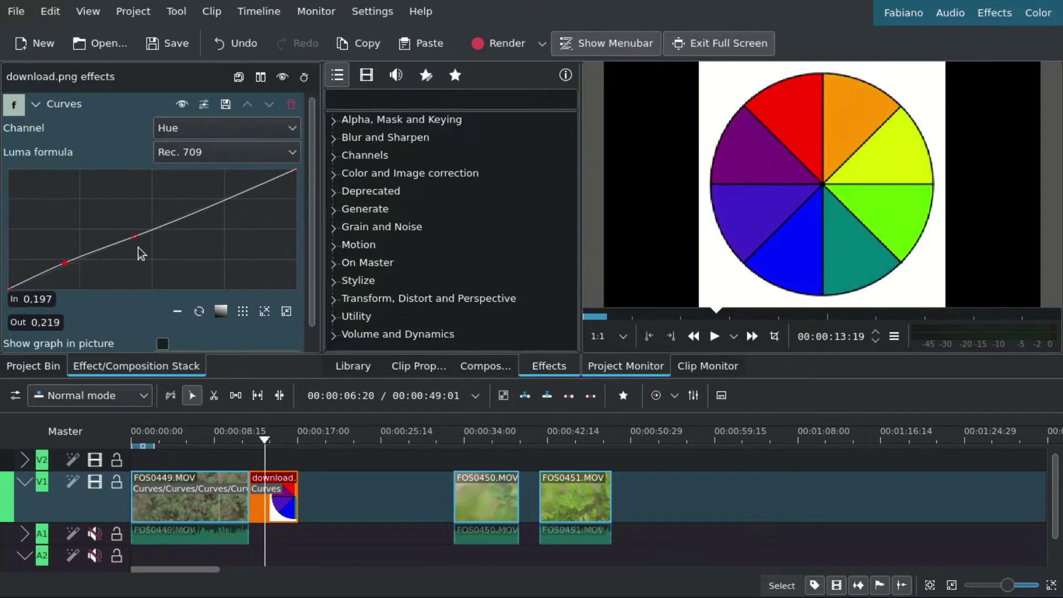
Add and move upper and lower Hue curve points to test the colour shift.
drag(136, 237, 233, 200)
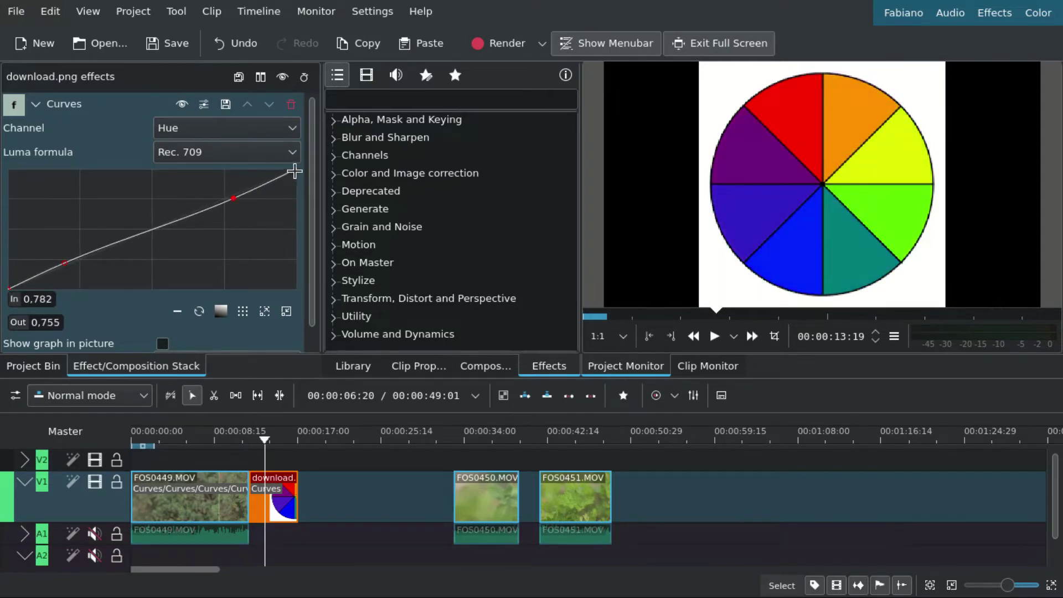
drag(294, 172, 295, 174)
click(65, 264)
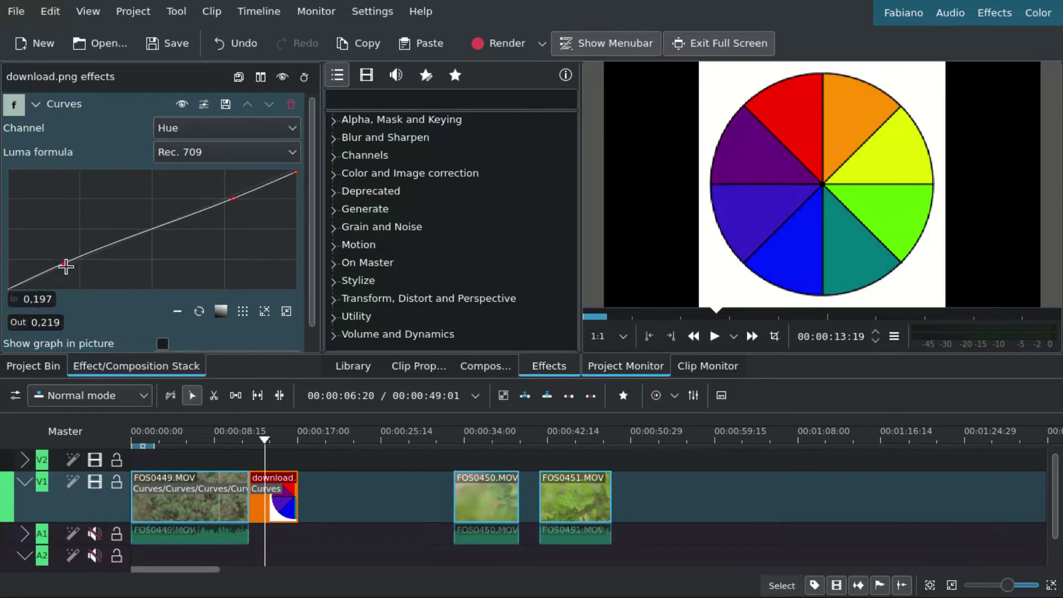
drag(66, 266, 182, 219)
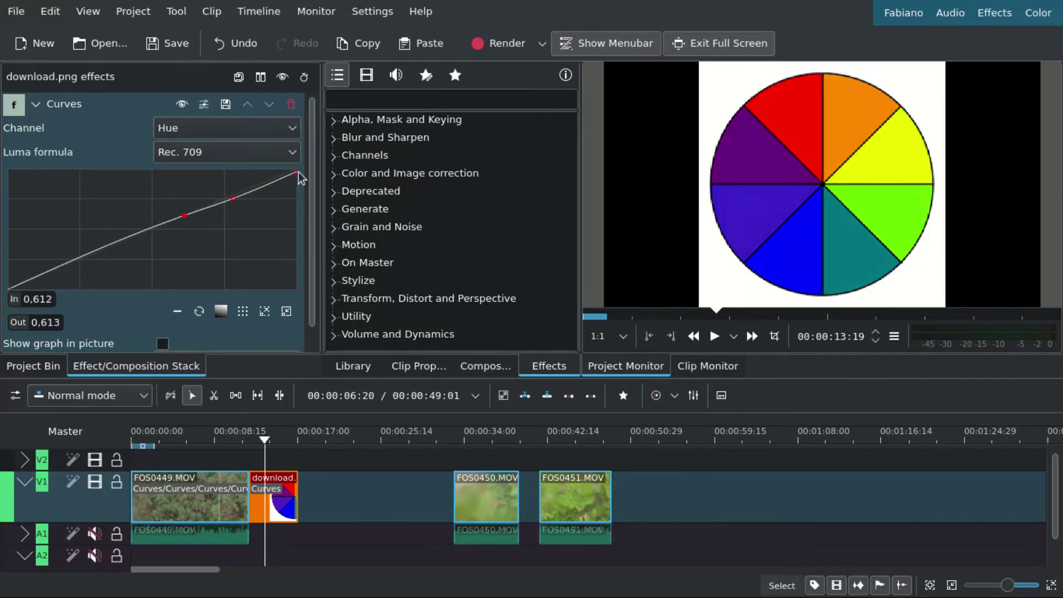
mouse_move(296, 172)
mouse_down()
mouse_move(255, 168)
mouse_move(307, 171)
mouse_move(251, 173)
mouse_move(296, 172)
mouse_up()
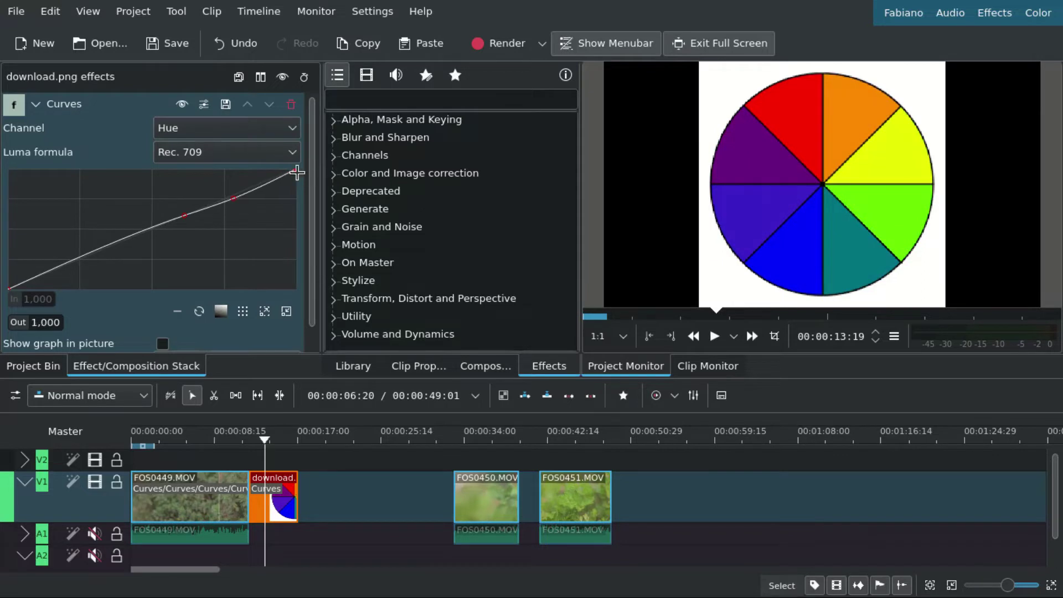
mouse_move(235, 199)
mouse_down()
mouse_move(242, 205)
mouse_move(235, 186)
mouse_move(247, 209)
mouse_move(237, 190)
mouse_move(241, 199)
mouse_up()
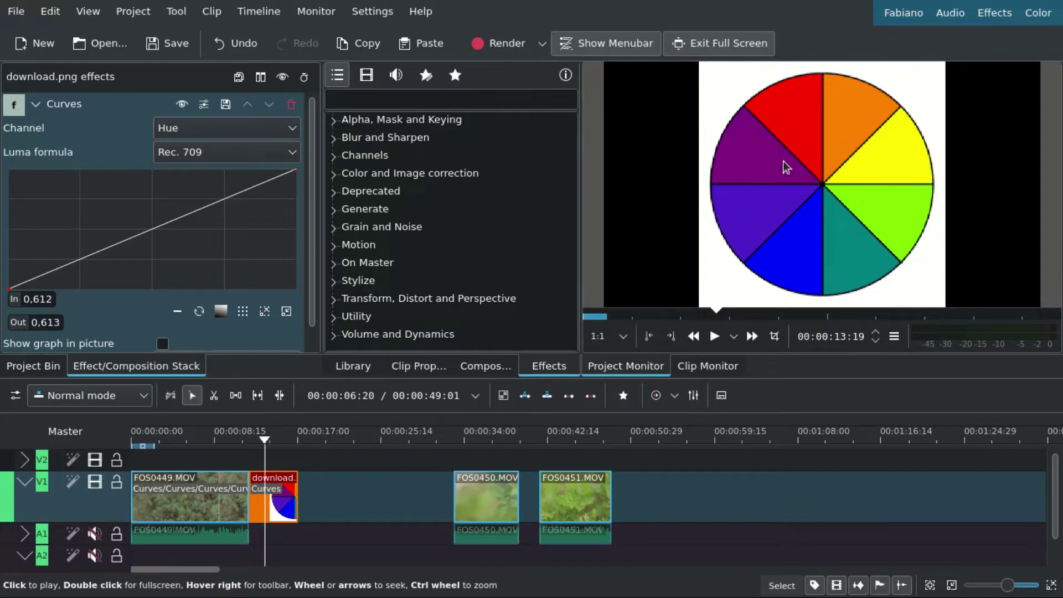
Bend the Hue curve so the wheel's warm hues turn green, then delete that Curves effect.
click(75, 265)
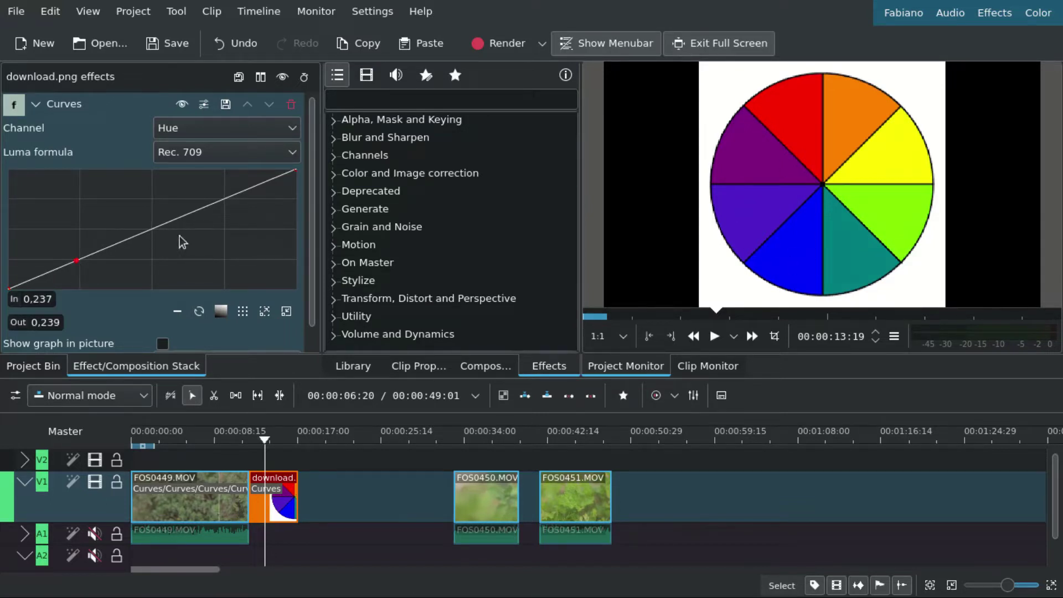
click(222, 201)
mouse_move(140, 241)
mouse_down()
mouse_move(139, 226)
mouse_move(97, 245)
mouse_move(151, 226)
mouse_move(134, 218)
mouse_move(147, 238)
mouse_move(138, 222)
mouse_move(150, 227)
mouse_up()
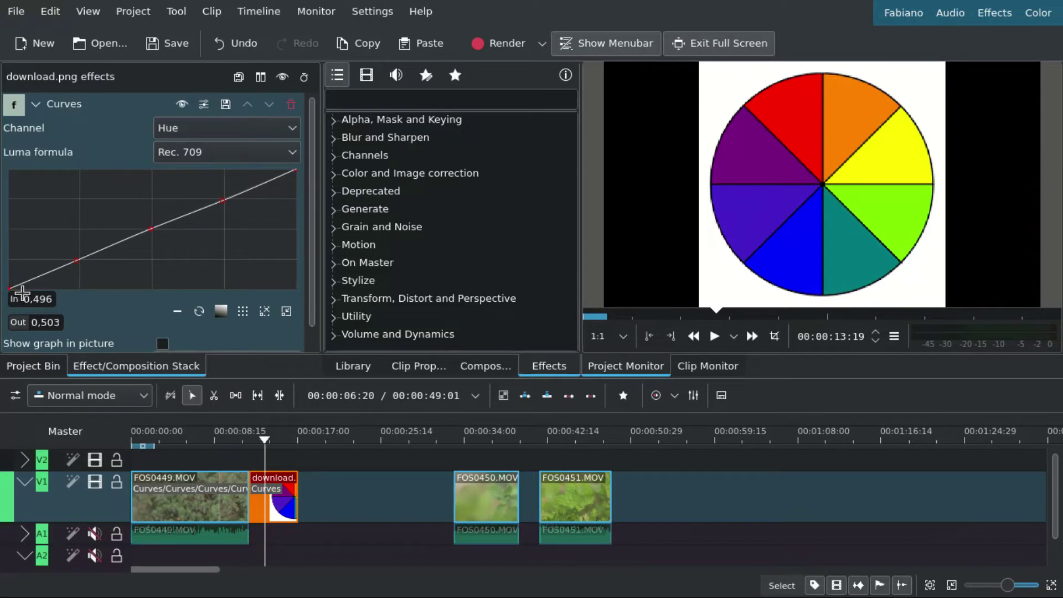
mouse_move(23, 287)
mouse_down()
mouse_move(12, 290)
mouse_move(20, 266)
mouse_move(12, 310)
mouse_move(44, 298)
mouse_move(13, 287)
mouse_move(27, 291)
mouse_move(11, 272)
mouse_move(8, 292)
mouse_move(5, 273)
mouse_move(6, 283)
mouse_up()
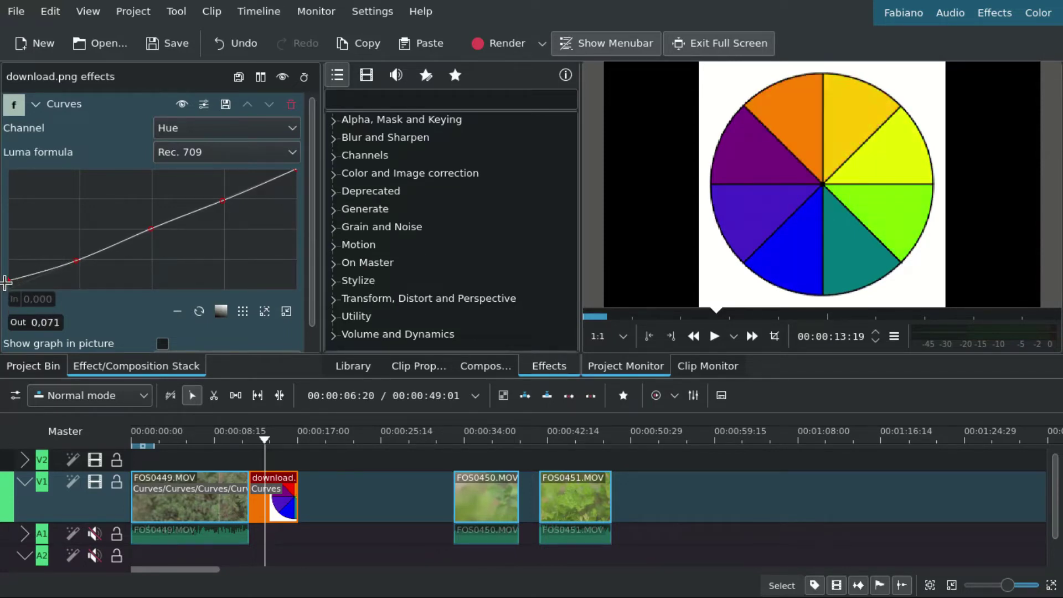
click(291, 104)
click(190, 504)
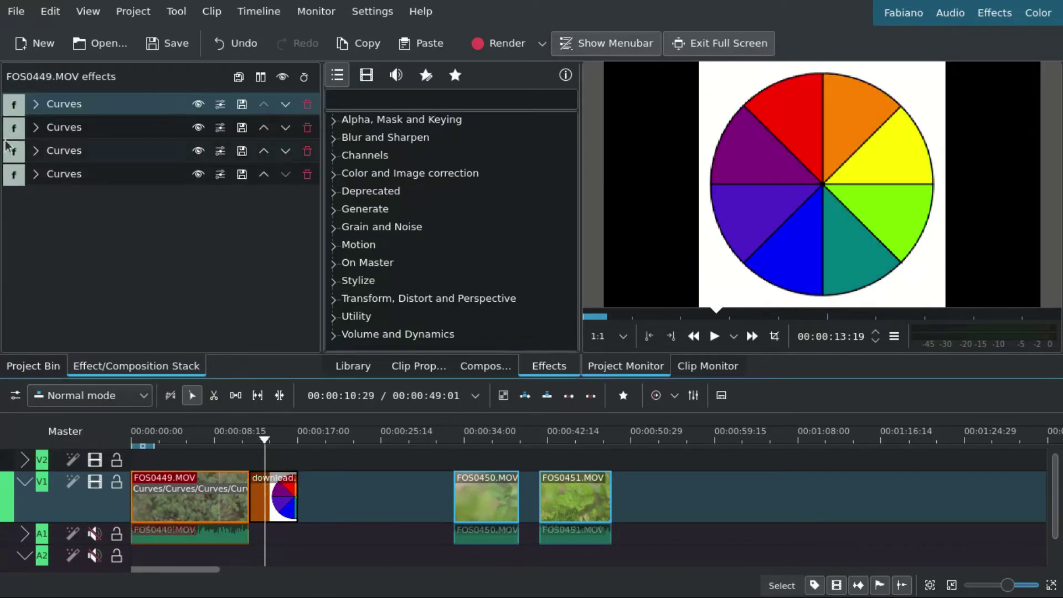
Insert a fifth Curves effect on FOS0449.MOV, set to Hue, with two control points.
click(180, 459)
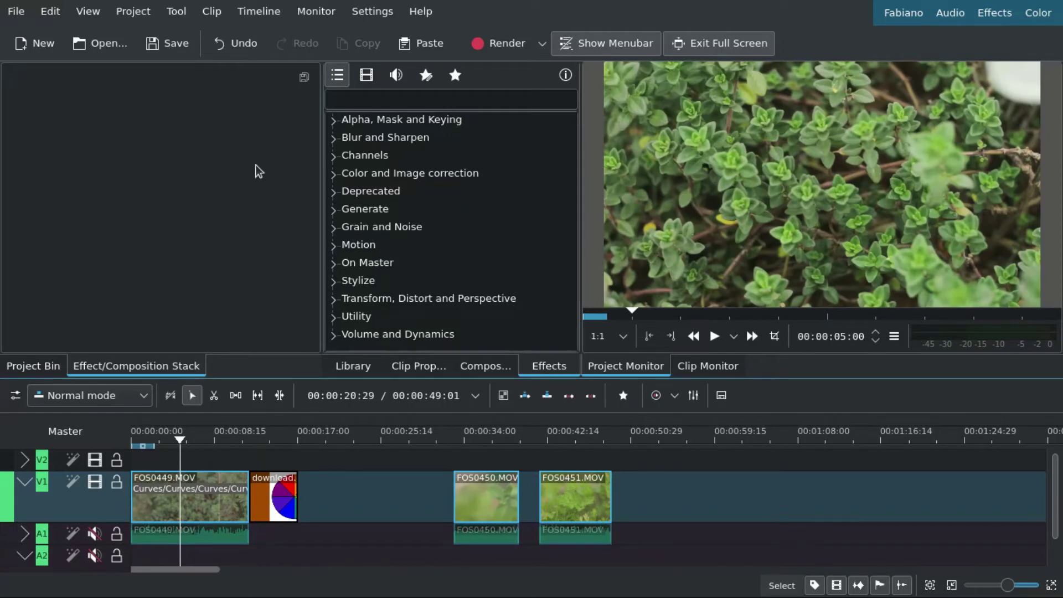
click(180, 511)
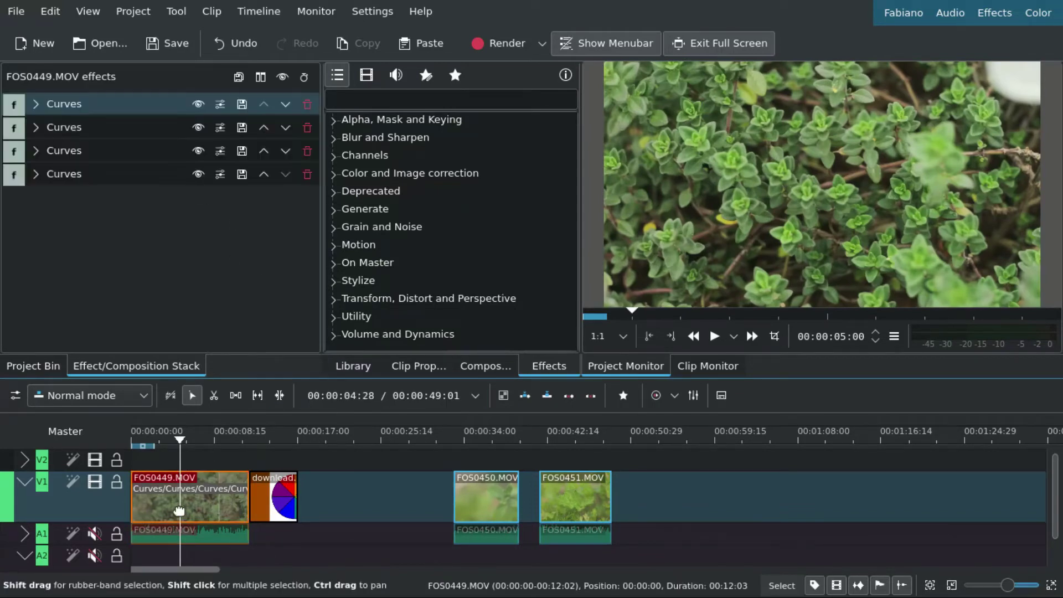
right_click(184, 530)
mouse_move(271, 487)
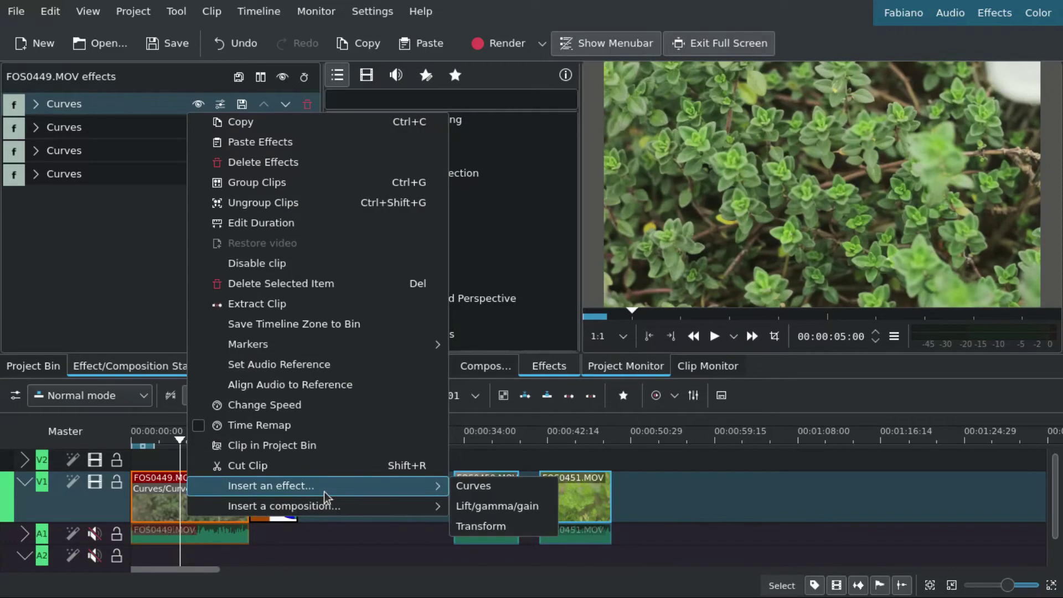
click(508, 485)
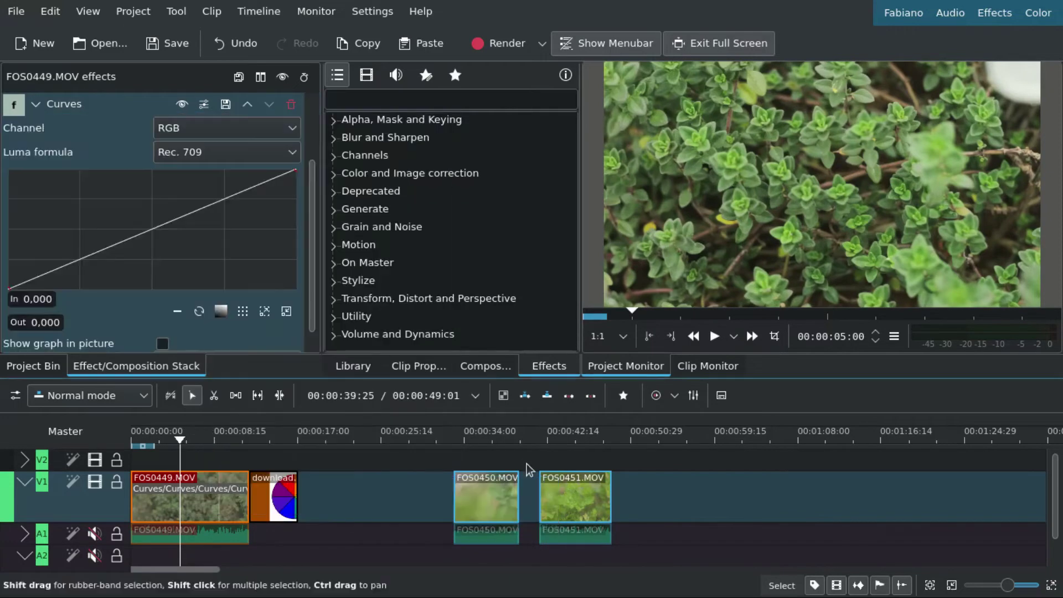
click(171, 129)
click(179, 256)
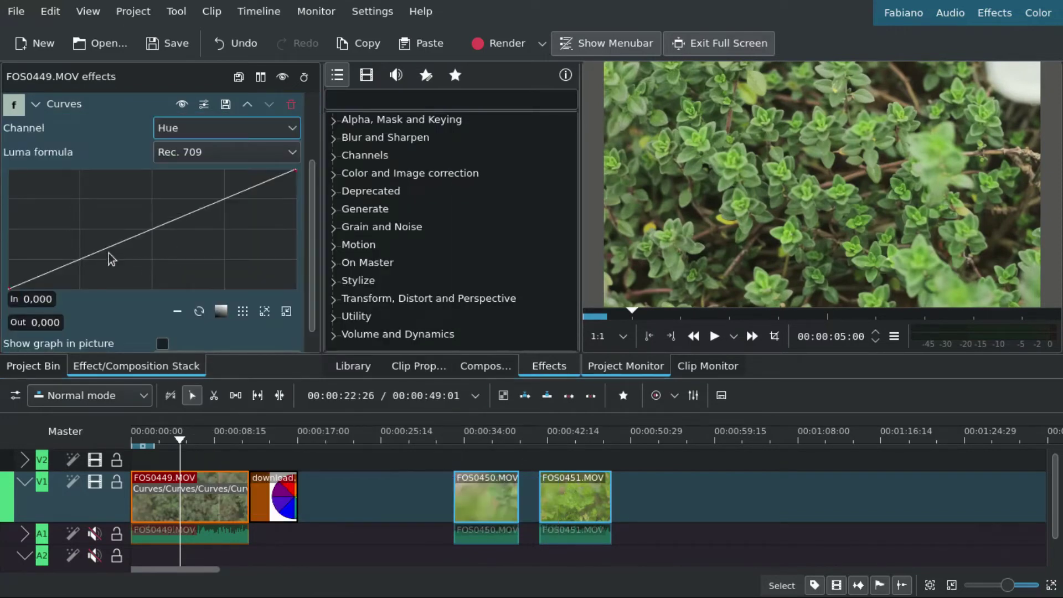
click(72, 263)
click(208, 206)
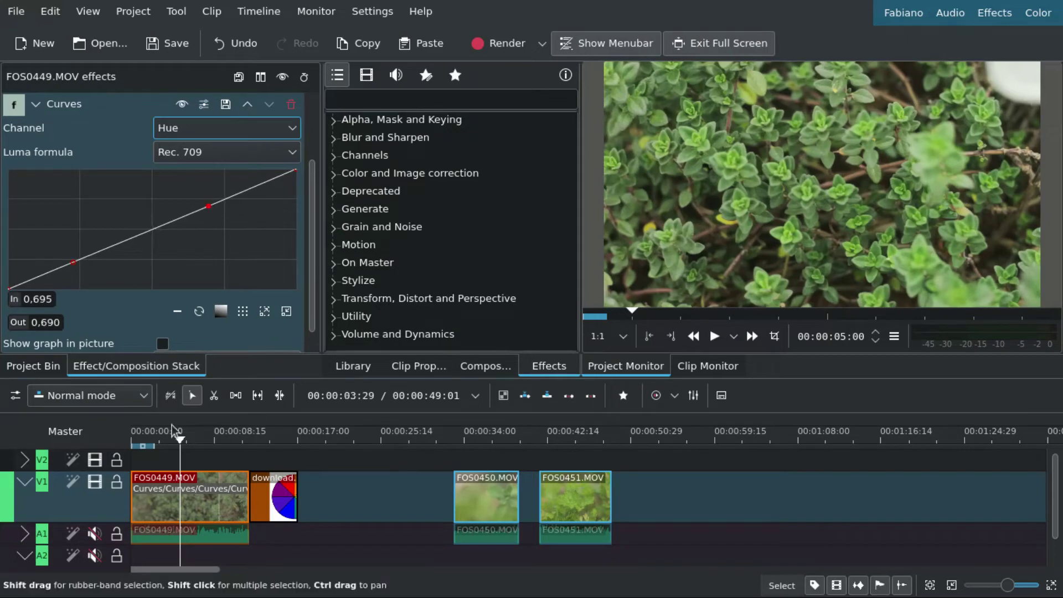
Add a Hue-channel Curves effect to the colour-wheel clip with a midpoint on its curve.
click(273, 478)
right_click(272, 478)
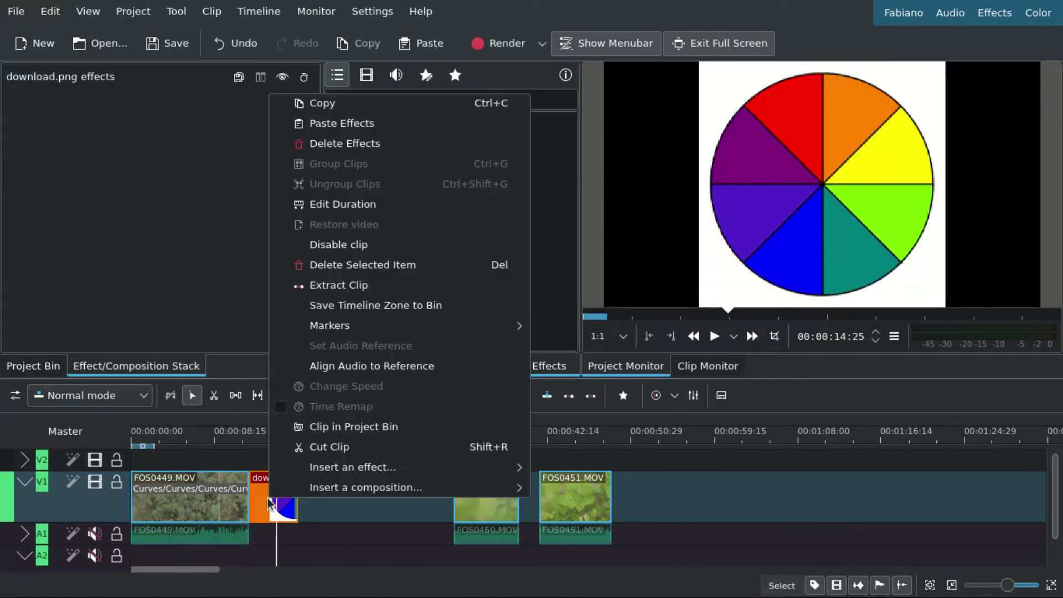
click(555, 468)
click(226, 128)
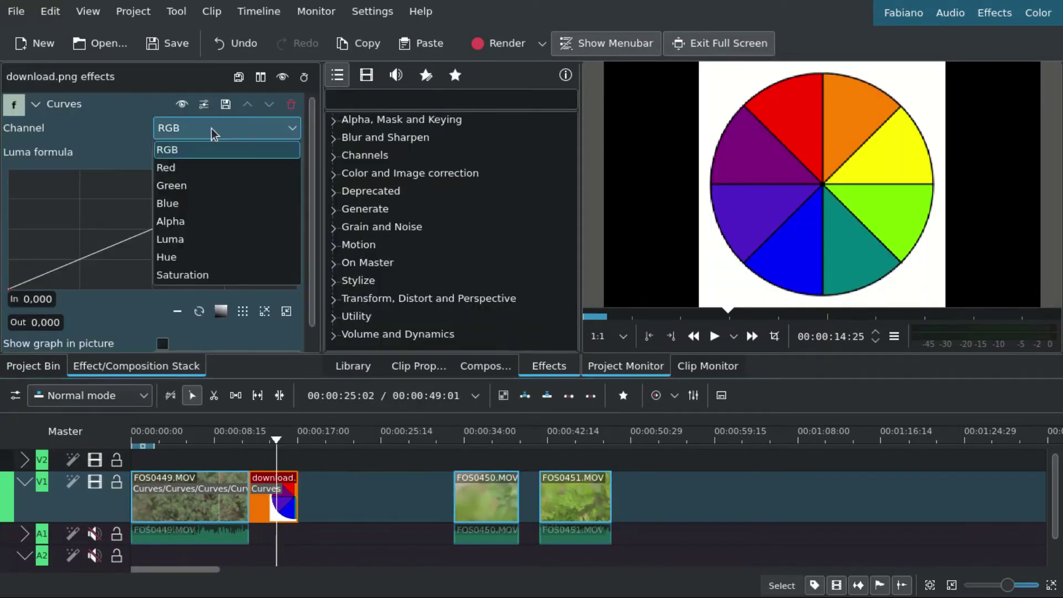
click(170, 256)
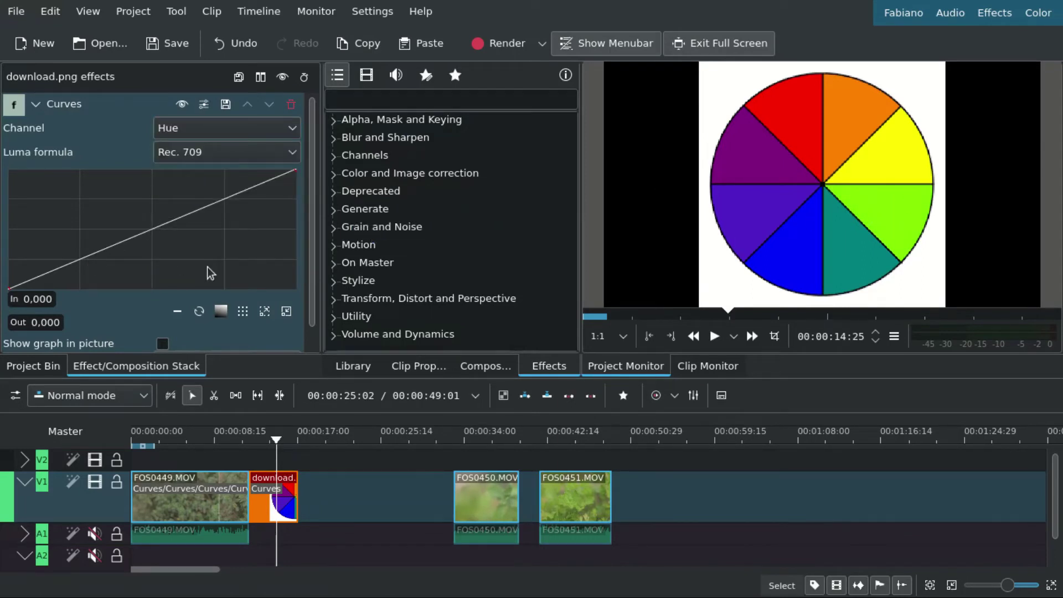
mouse_move(160, 226)
mouse_down()
mouse_move(148, 230)
mouse_move(147, 219)
mouse_move(151, 229)
mouse_up()
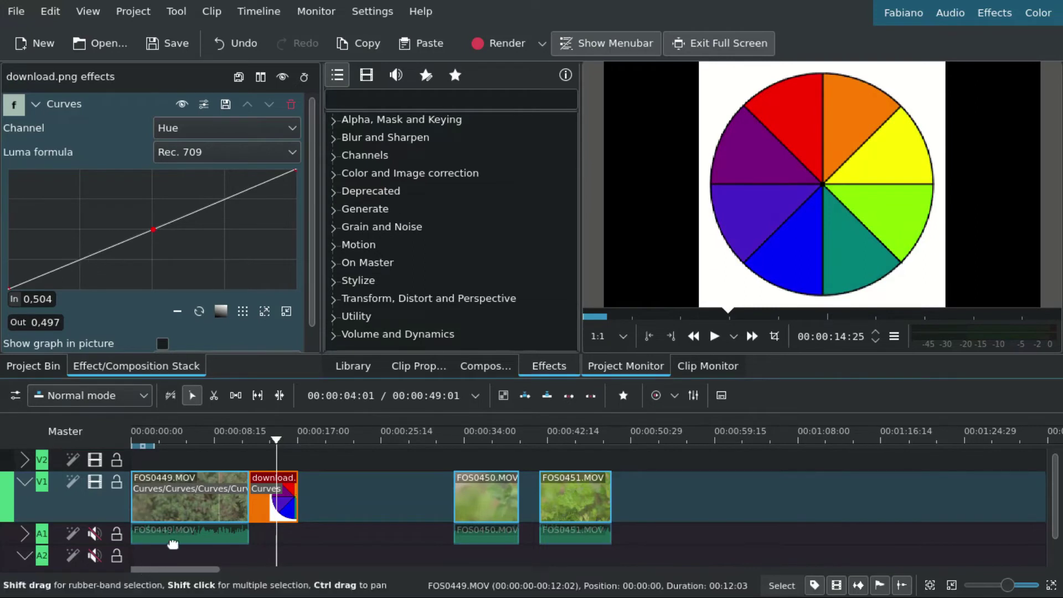
Lift points on FOS0449.MOV's Hue curve while viewing the plant footage.
click(187, 494)
drag(72, 258, 127, 239)
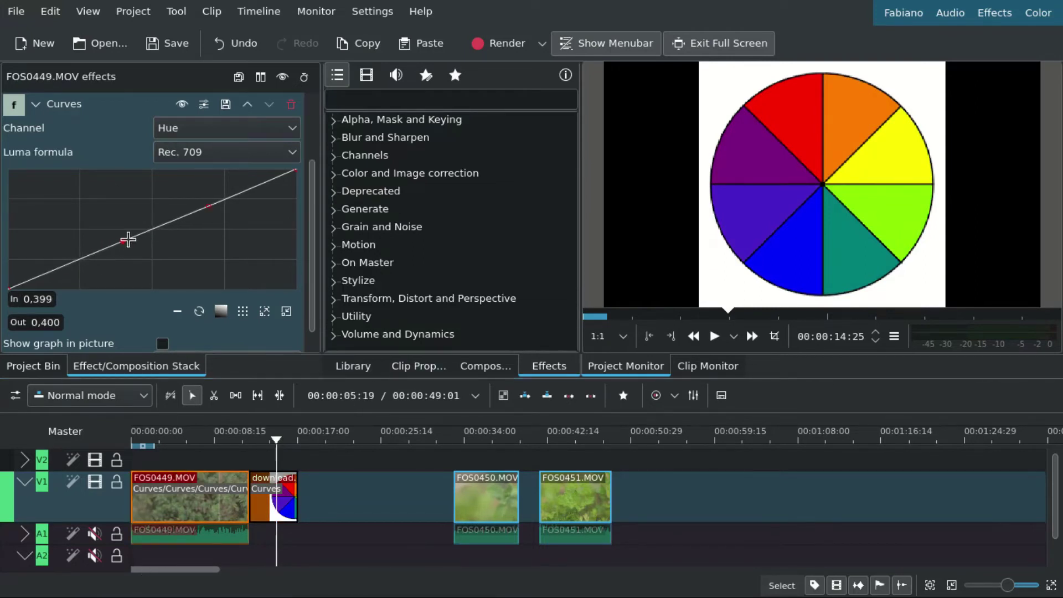
click(227, 197)
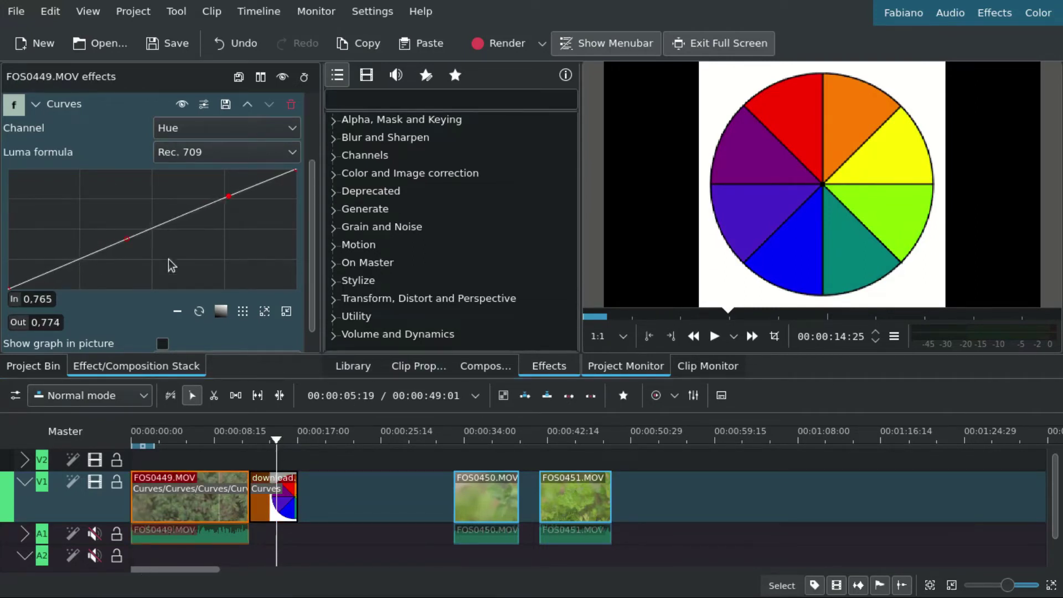
click(198, 486)
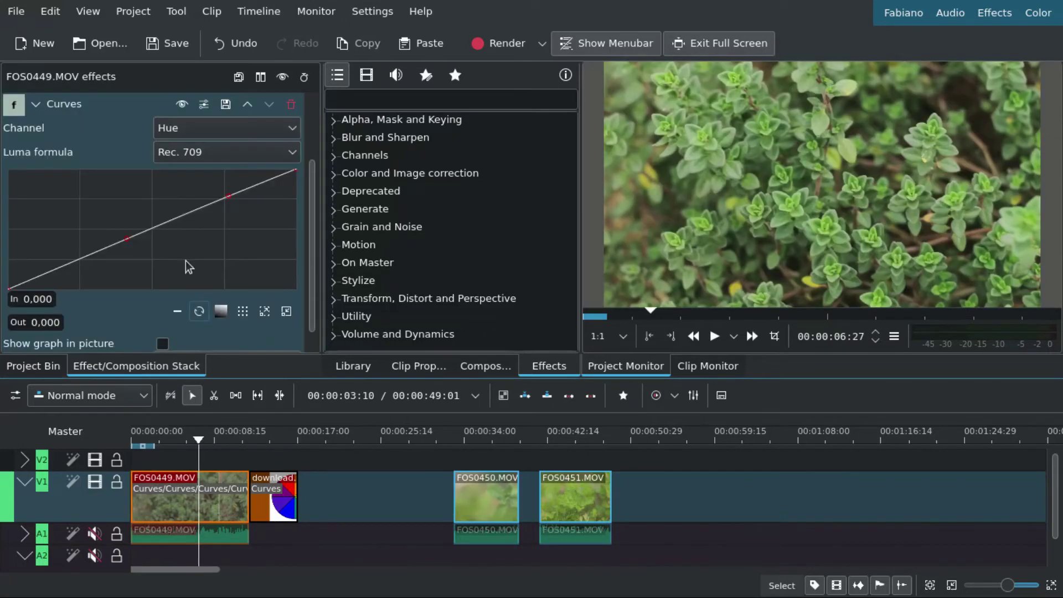
mouse_move(179, 218)
mouse_down()
mouse_move(176, 210)
mouse_move(188, 222)
mouse_up()
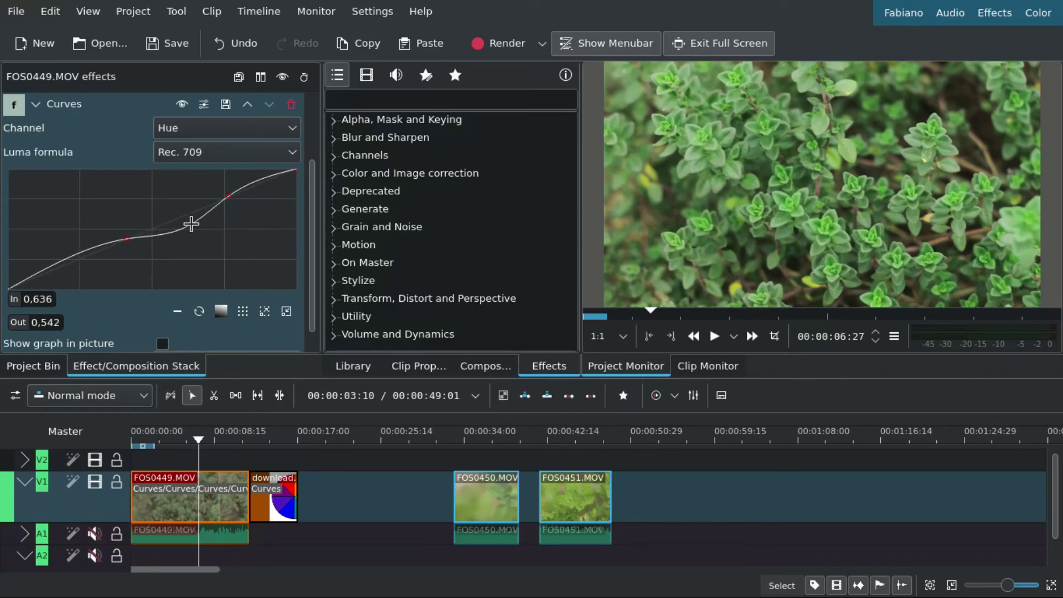
mouse_move(187, 221)
mouse_down()
mouse_move(177, 198)
mouse_move(185, 217)
mouse_up()
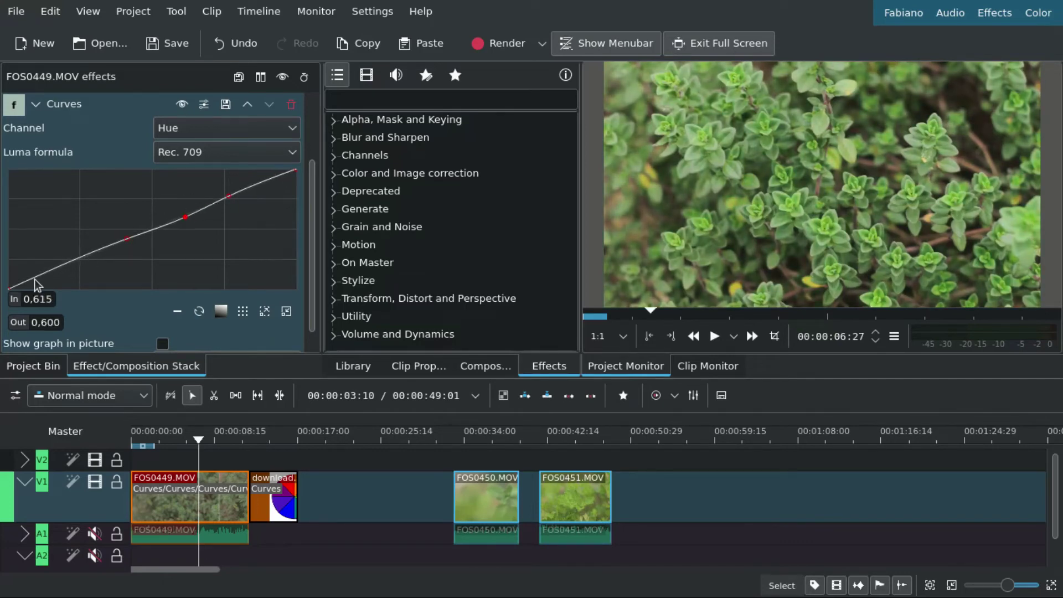
mouse_move(129, 240)
mouse_down()
mouse_move(124, 228)
mouse_move(97, 248)
mouse_move(114, 257)
mouse_move(186, 219)
mouse_up()
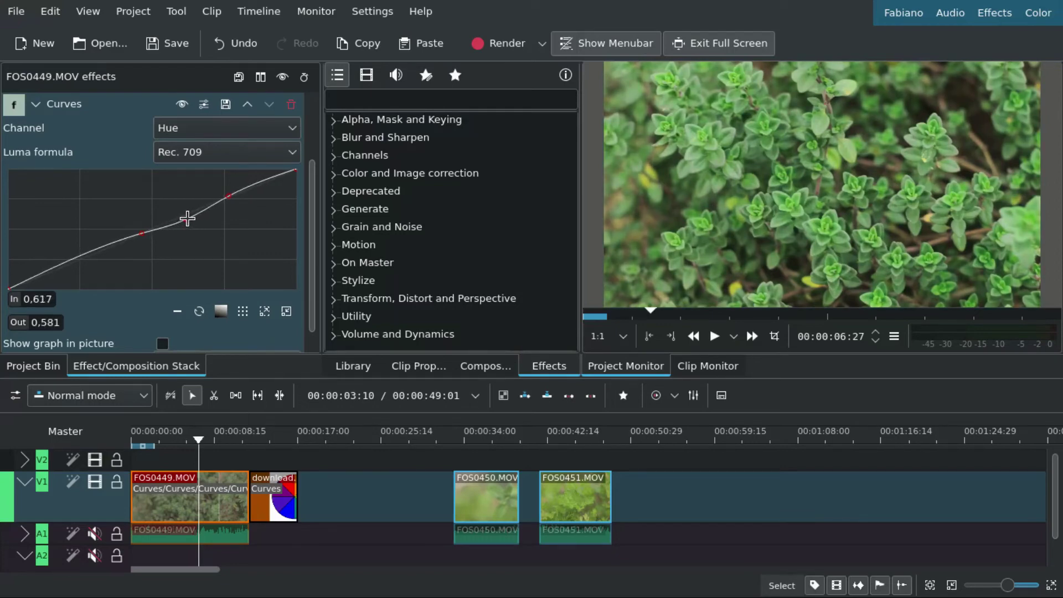
Compare the footage with the Hue Curves effect off and on, then collapse its settings.
click(183, 105)
click(182, 106)
click(182, 105)
click(182, 106)
click(36, 106)
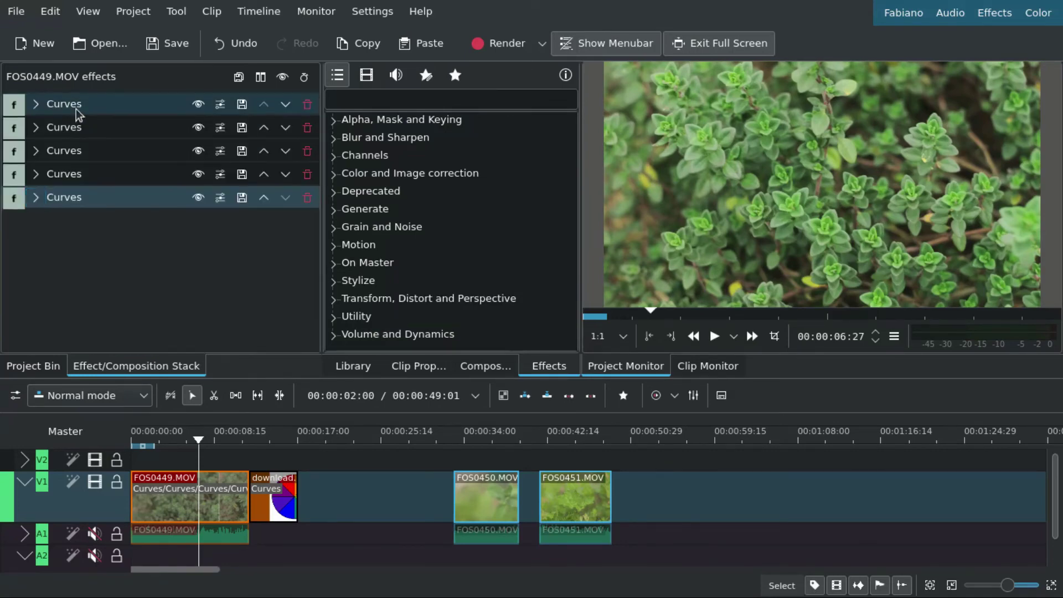
Compare FOS0449.MOV with the first Curves effect off and on, then enlarge the preview monitor.
click(204, 104)
click(204, 104)
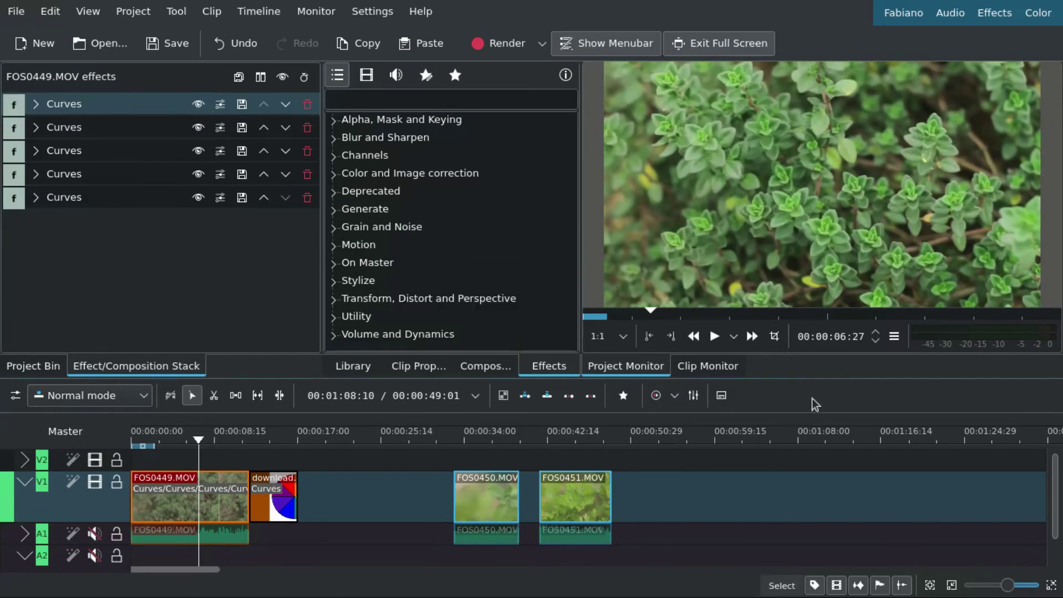
drag(805, 375, 805, 429)
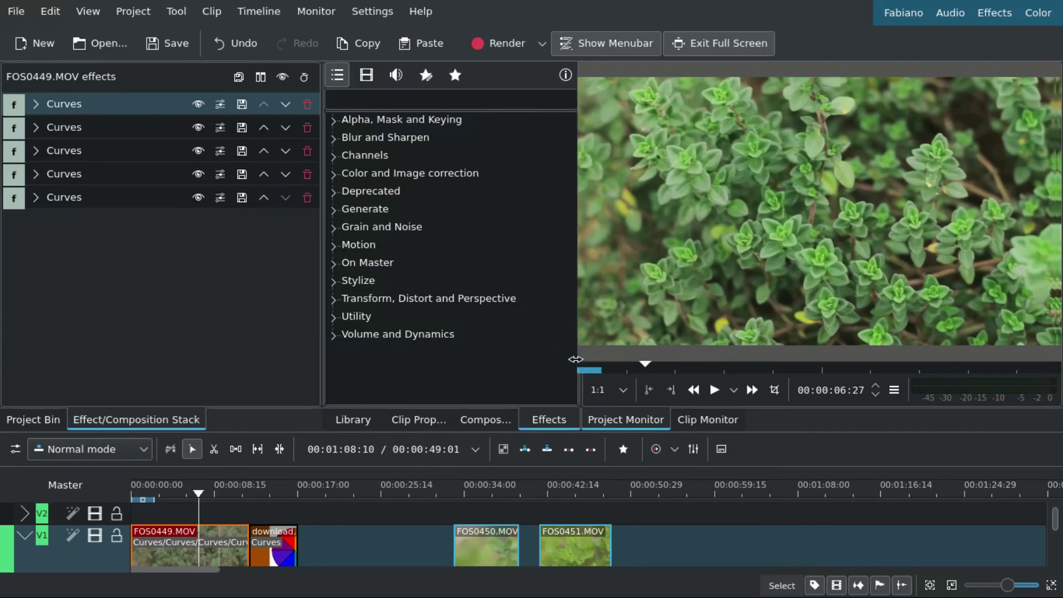
drag(580, 361, 532, 361)
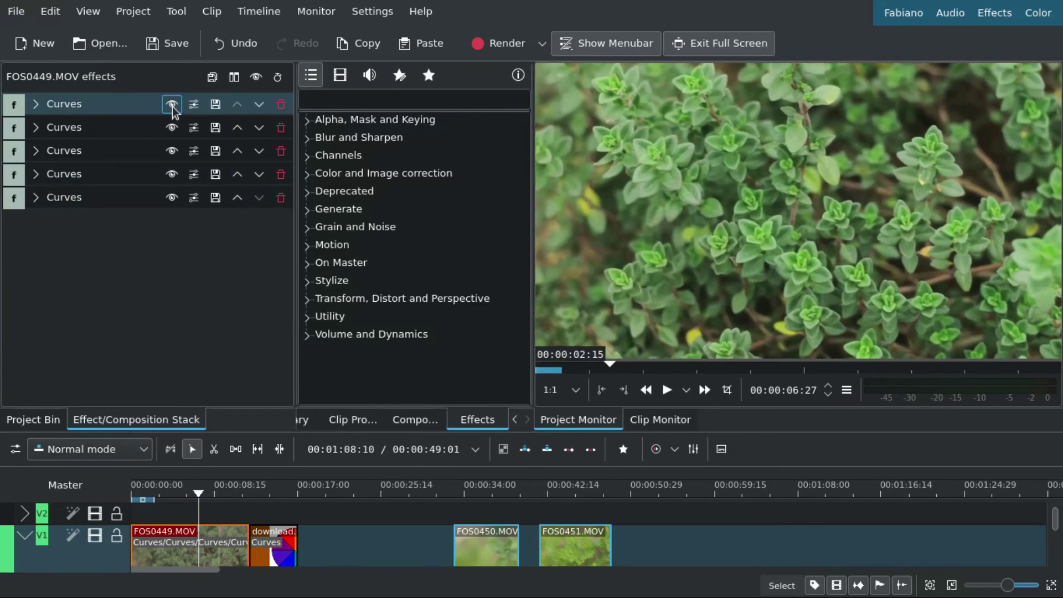